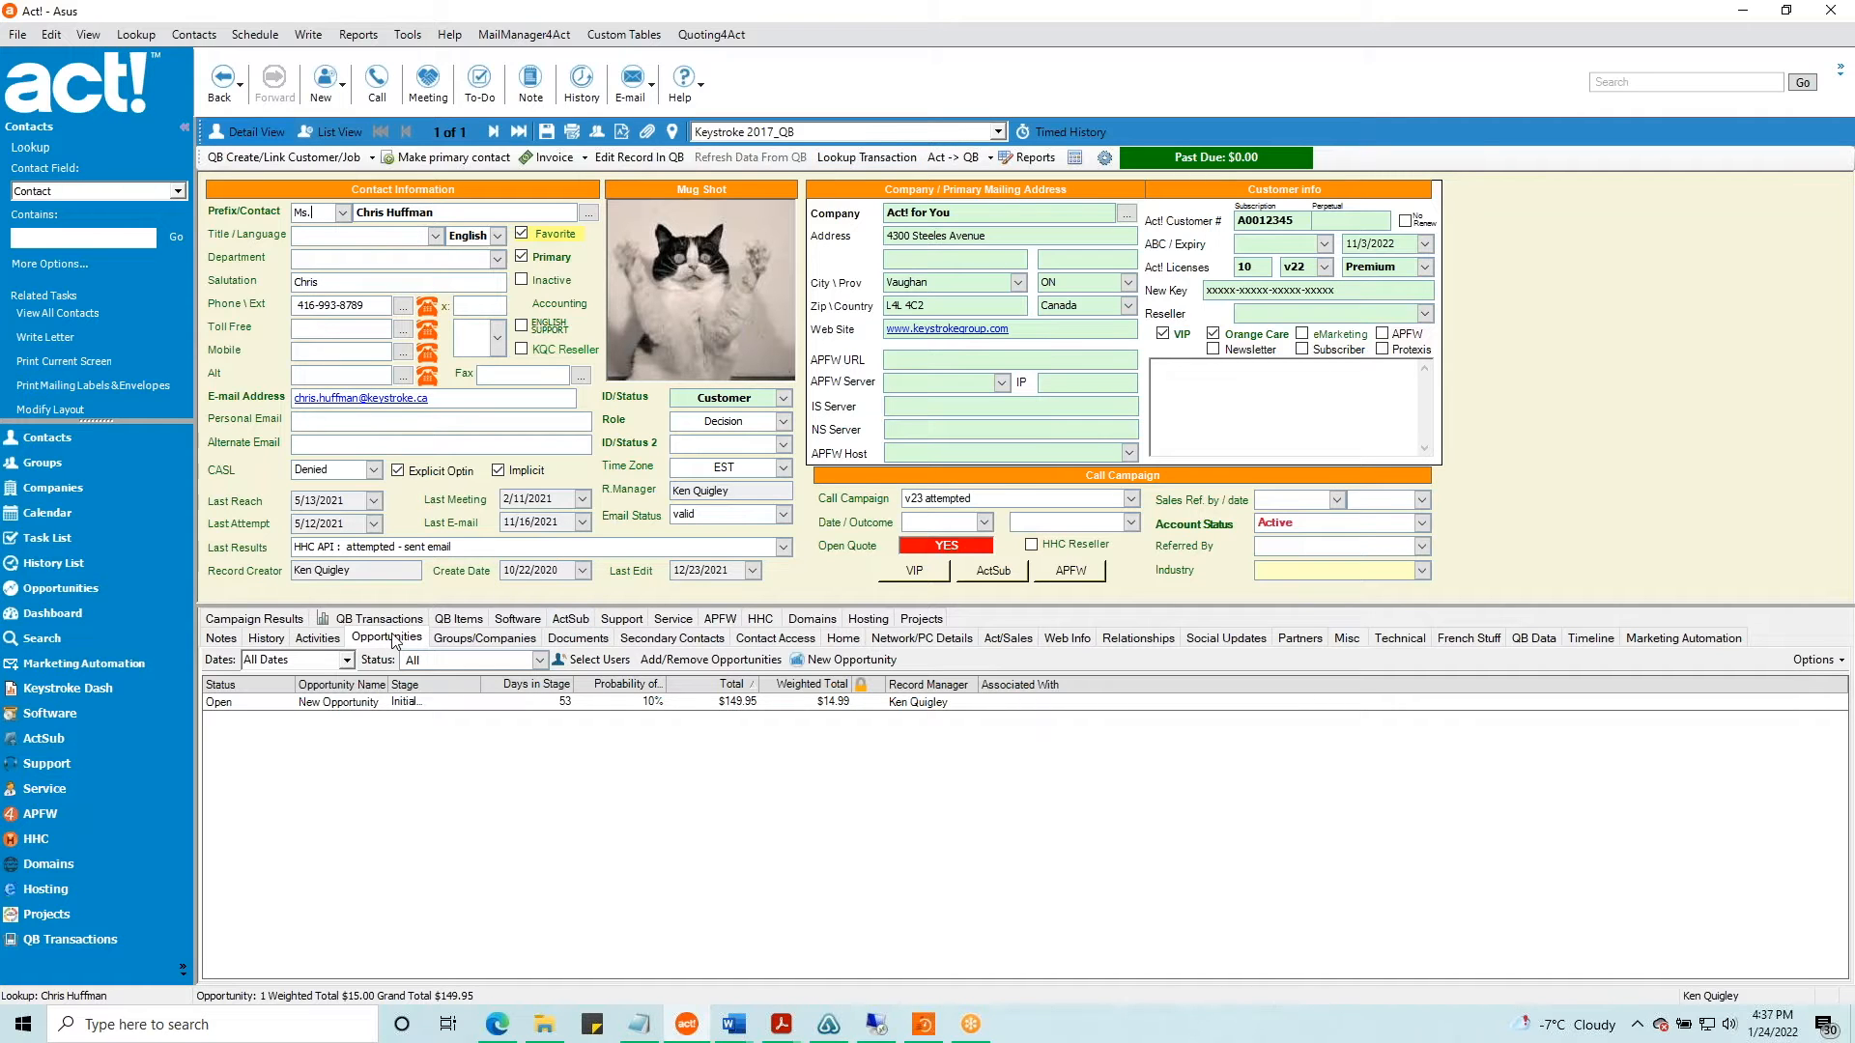
# Open the contact's "New Opportunity" record and show its products and services
pyautogui.click(364, 703)
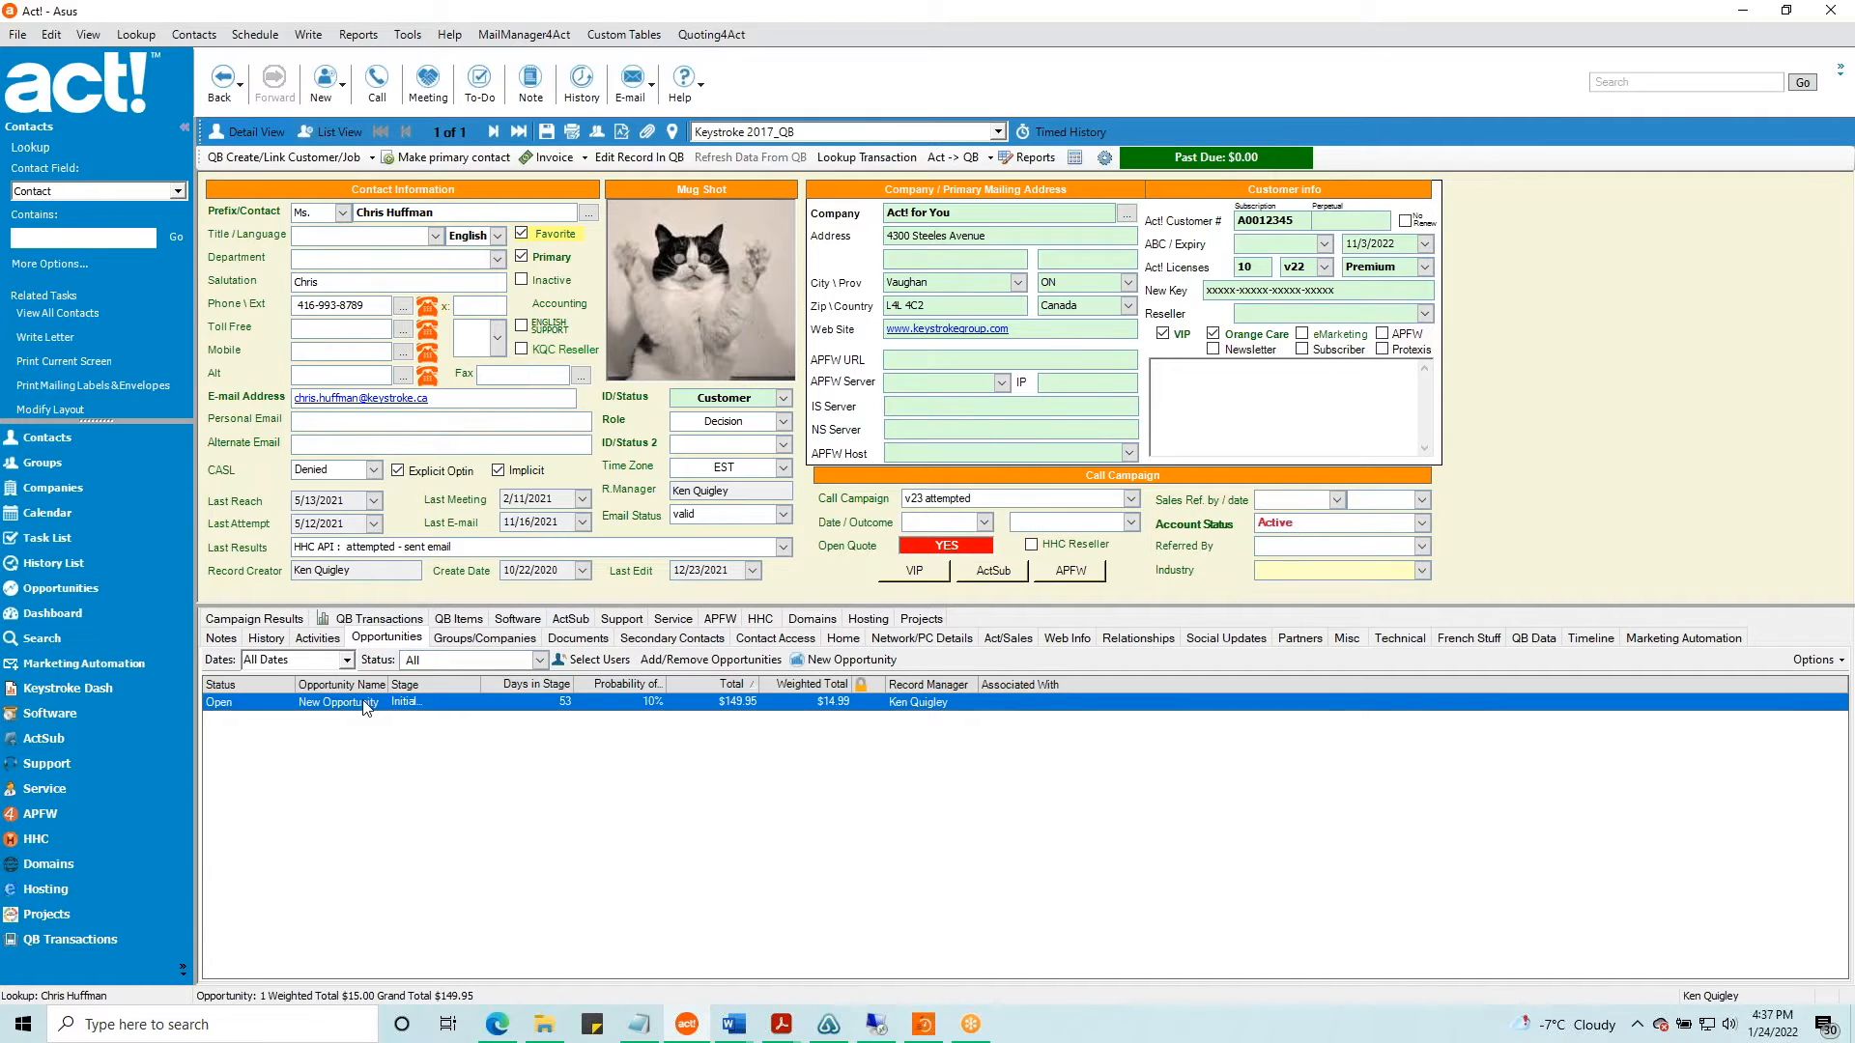
pyautogui.doubleClick(366, 703)
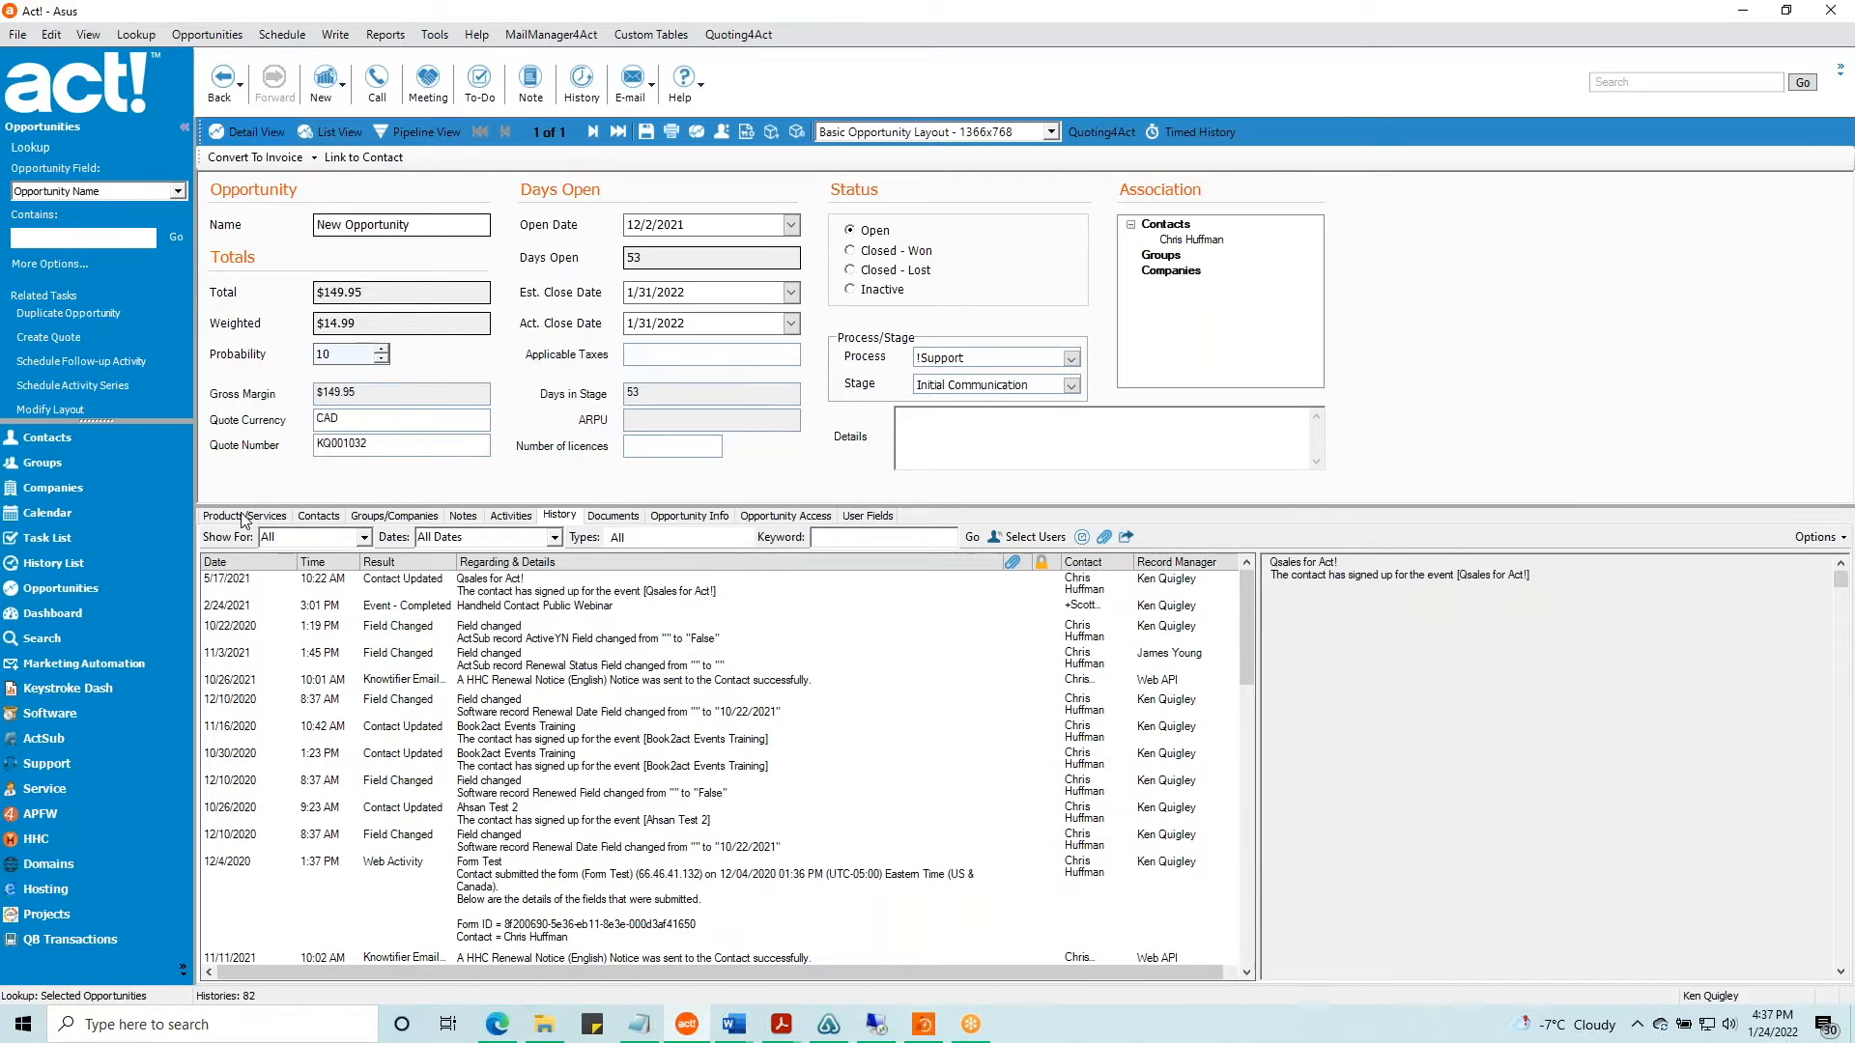
pyautogui.click(283, 519)
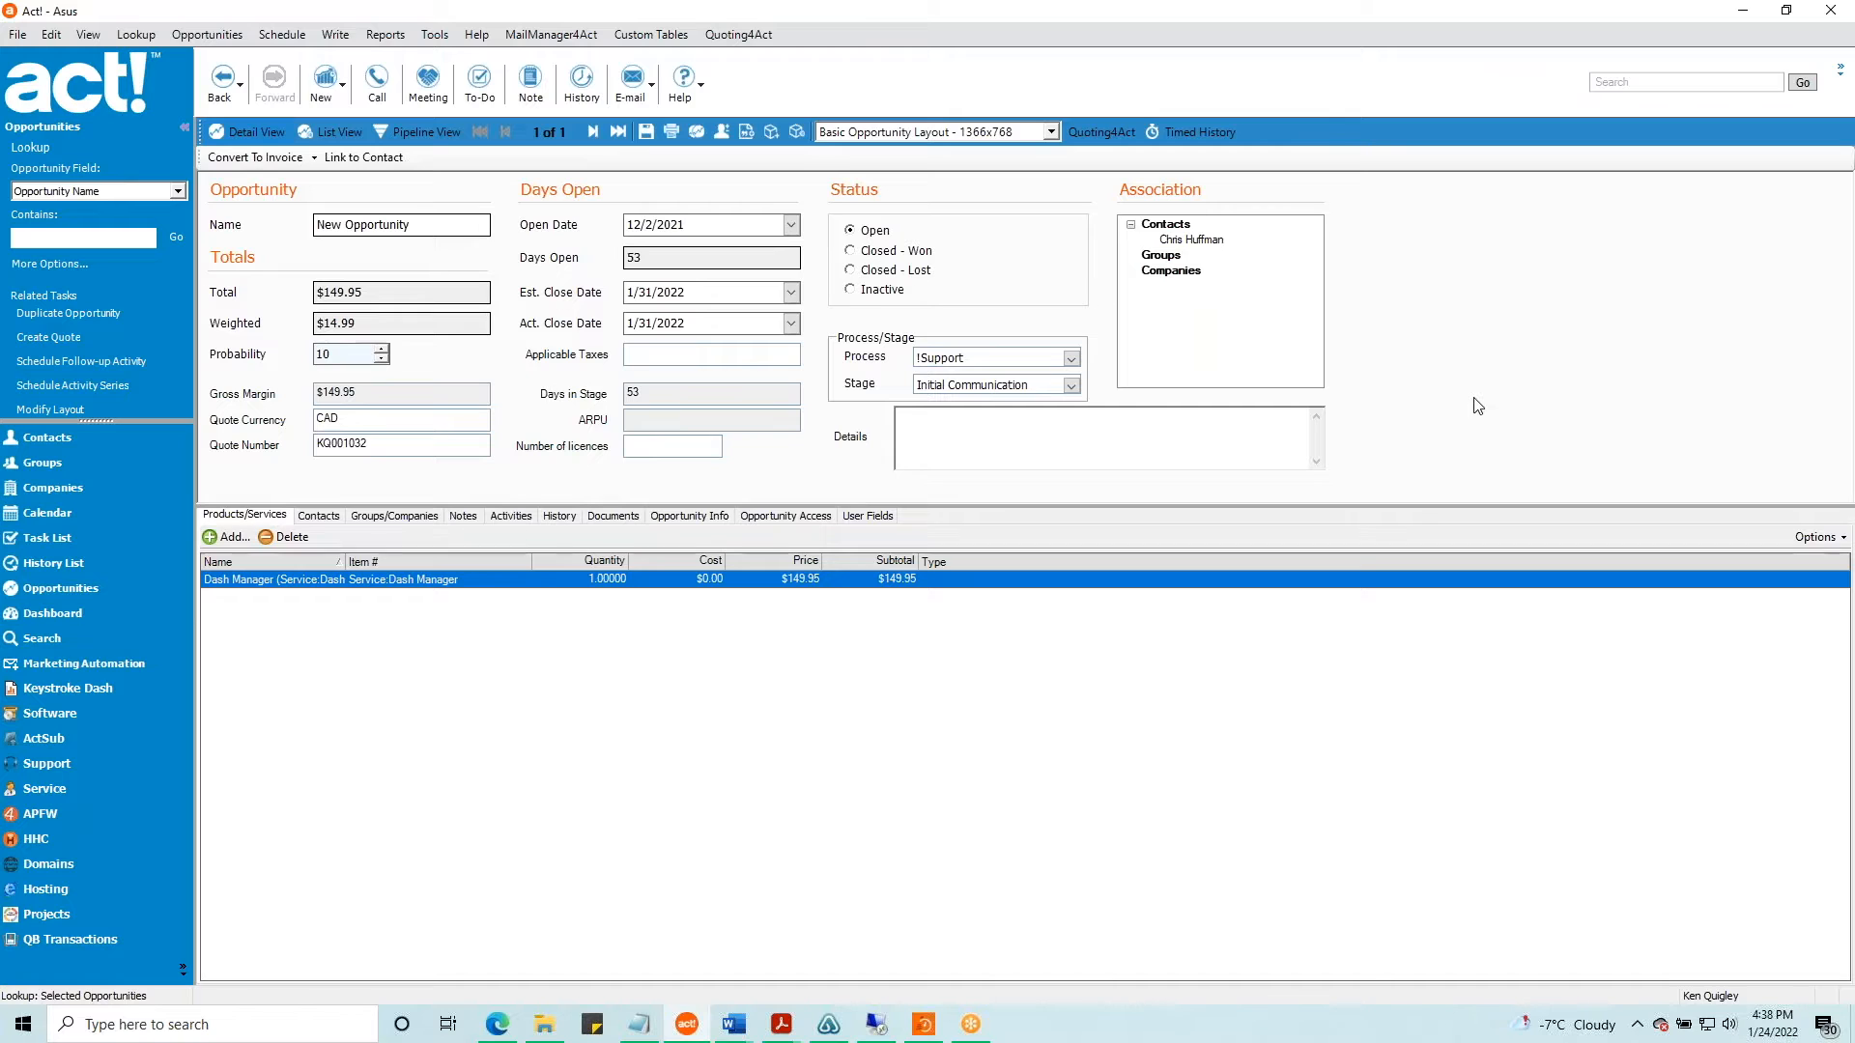
# Start a Quoting4Act quote for the opportunity and load the Keystroke preset in the quoting settings
pyautogui.click(1095, 132)
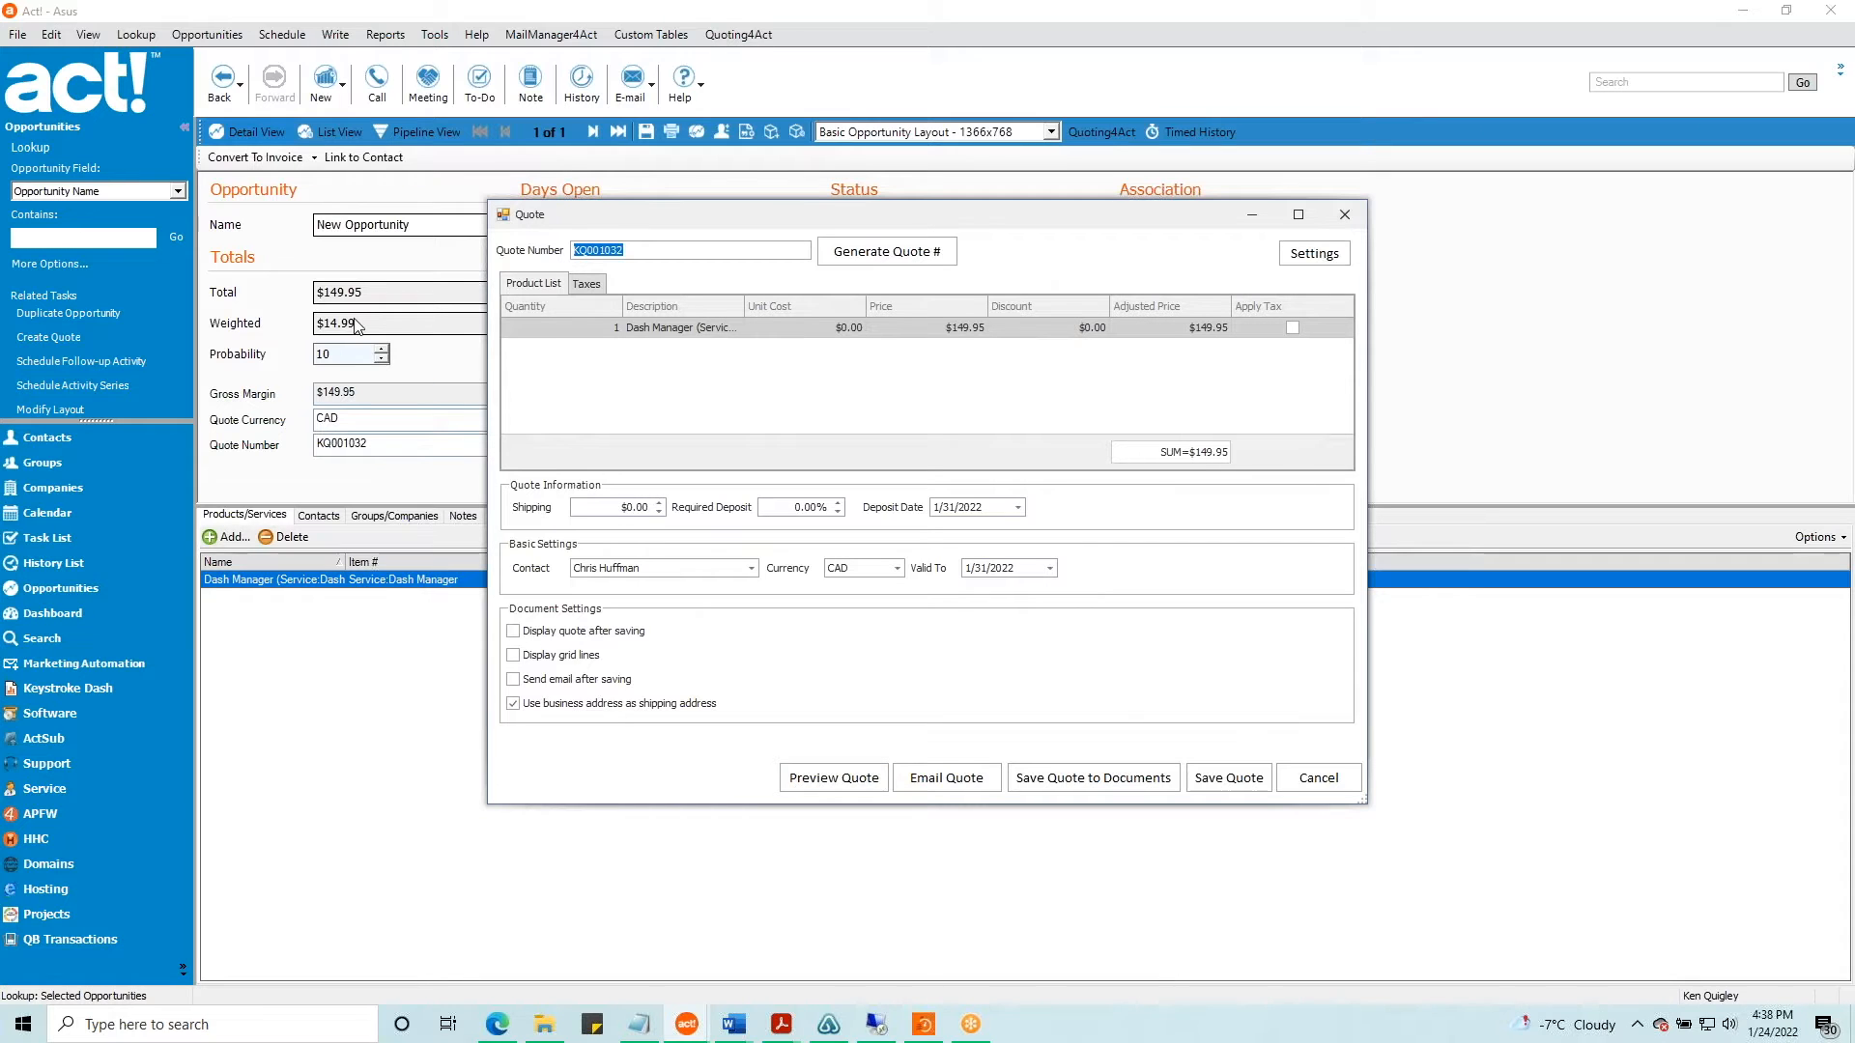
pyautogui.click(1311, 257)
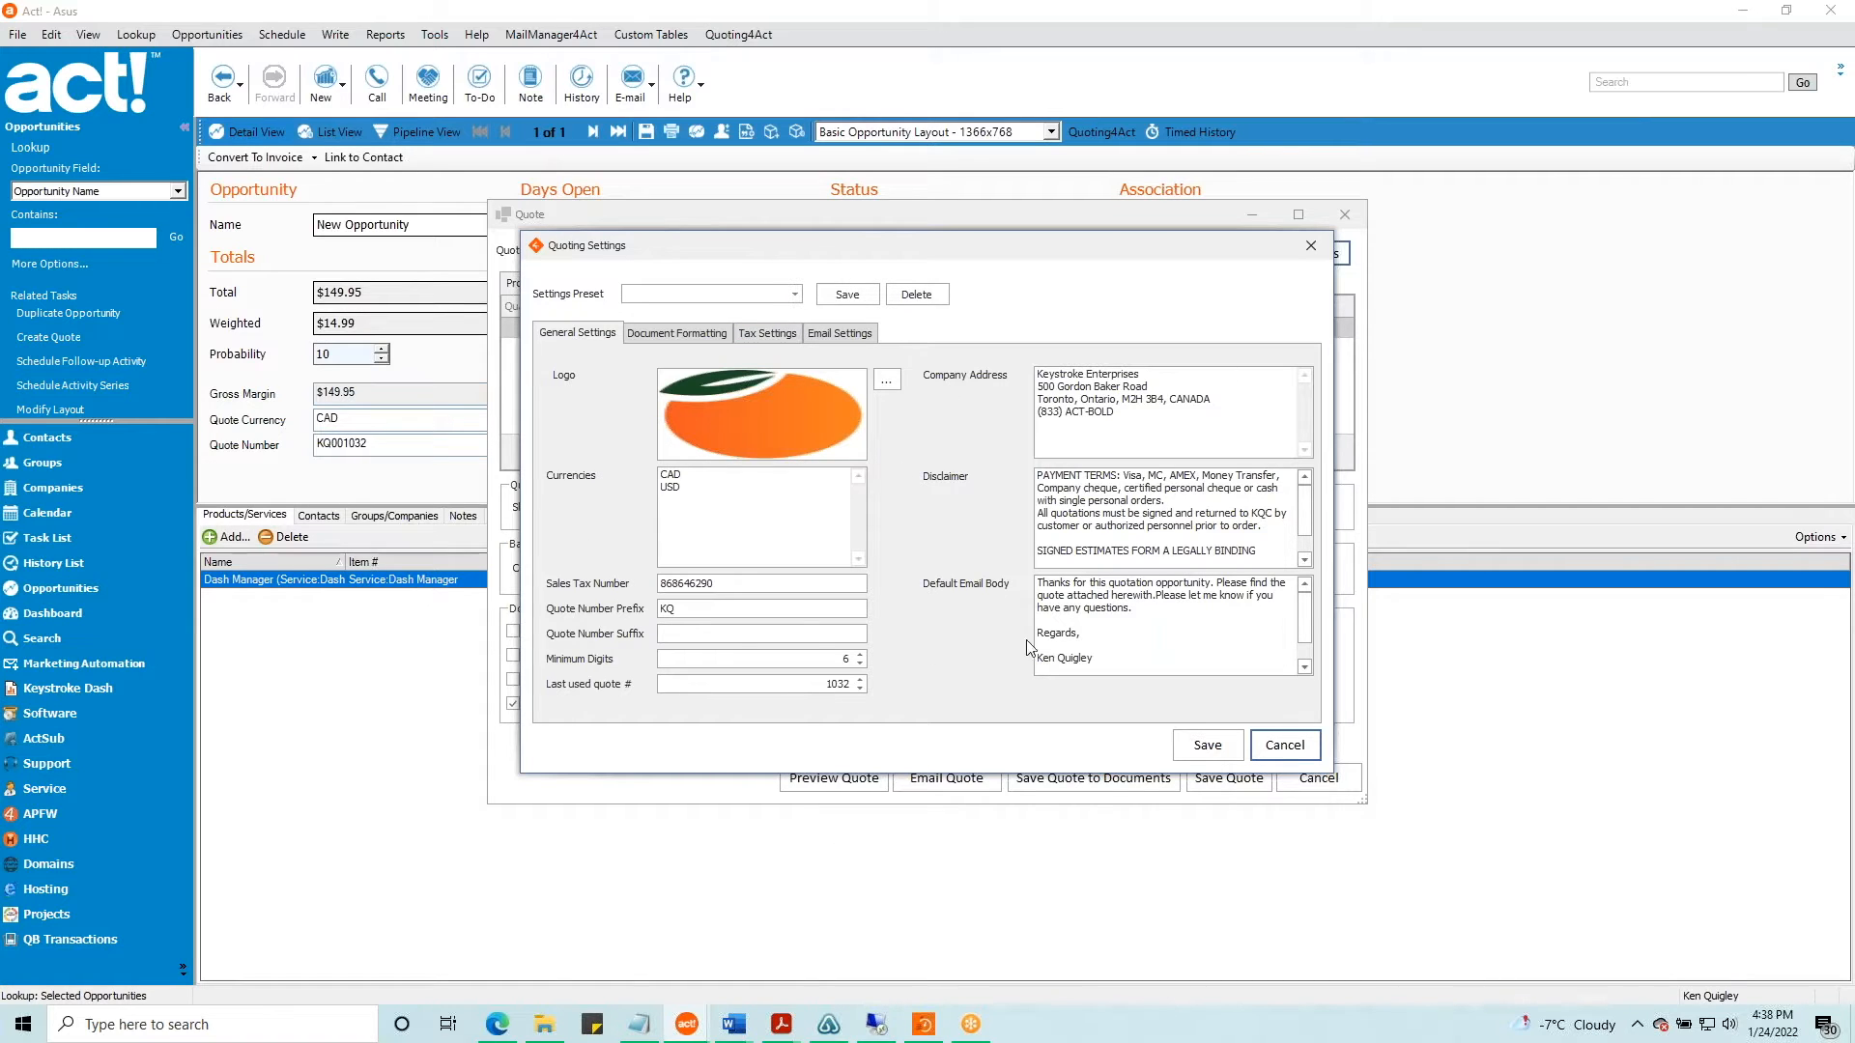
pyautogui.click(798, 296)
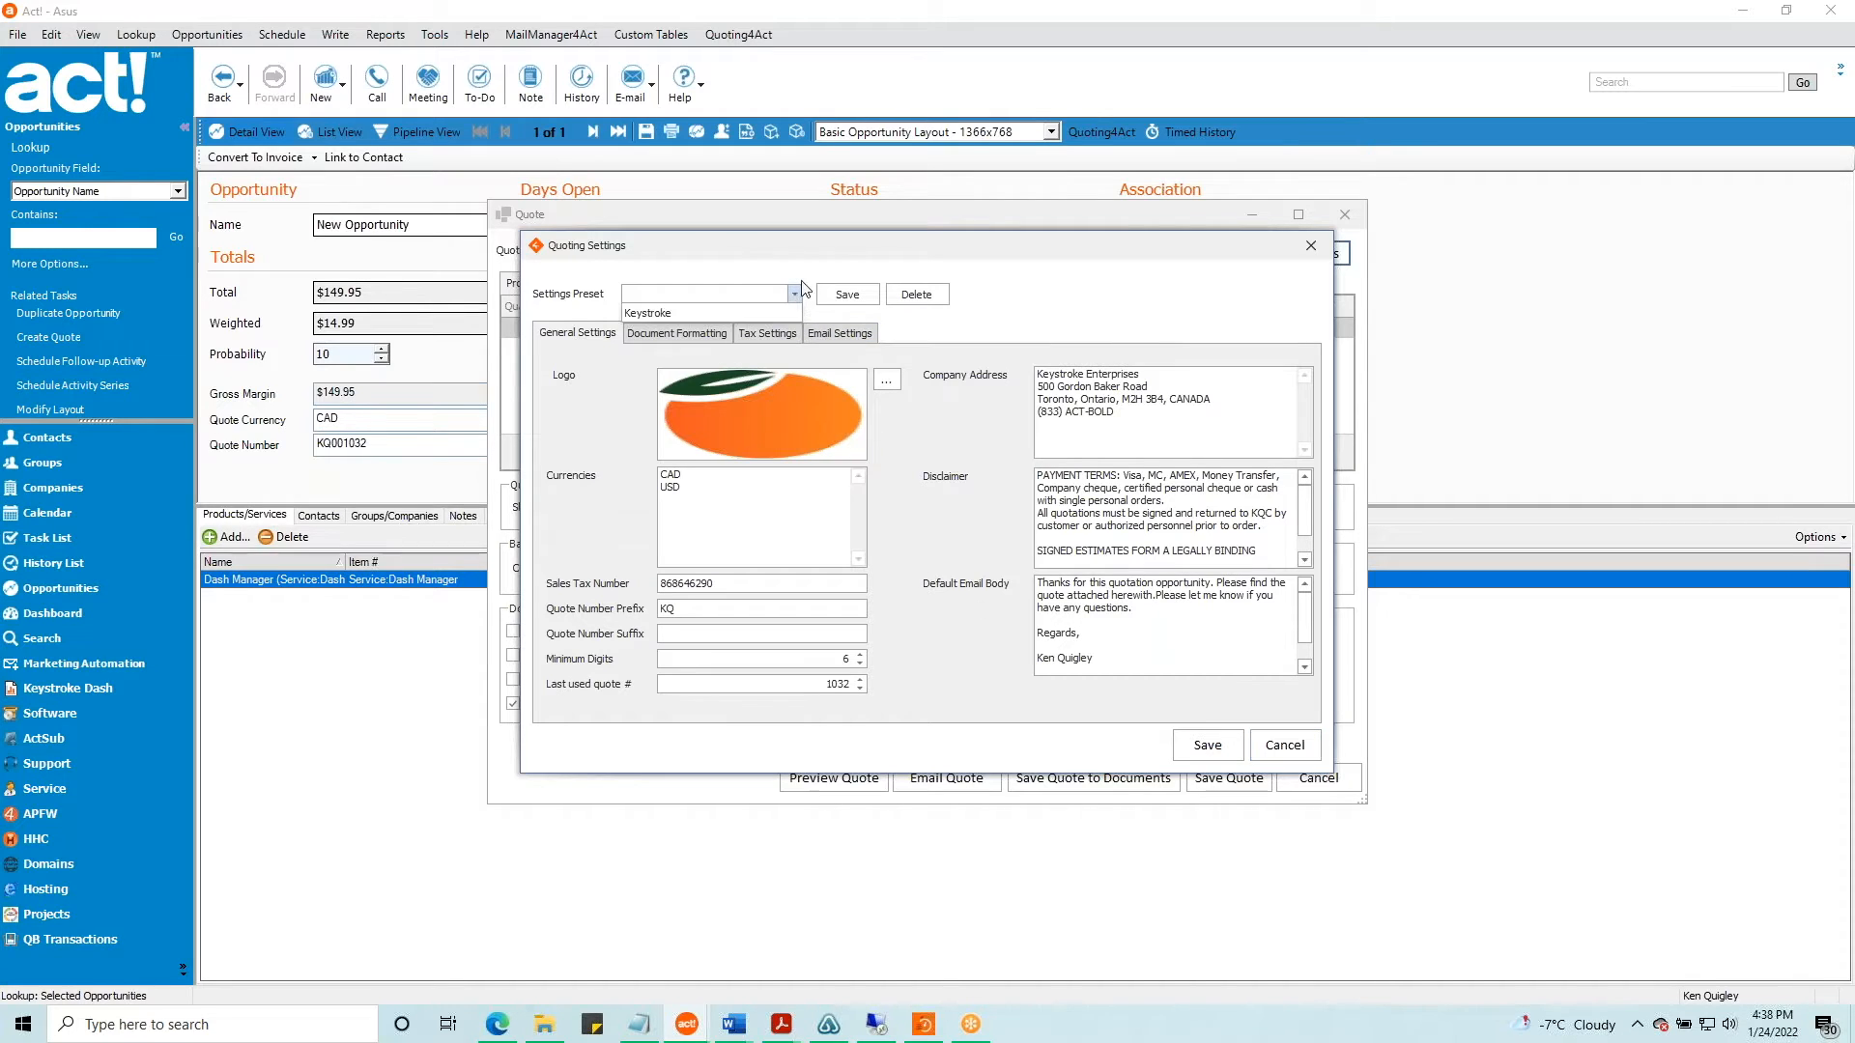
pyautogui.click(735, 311)
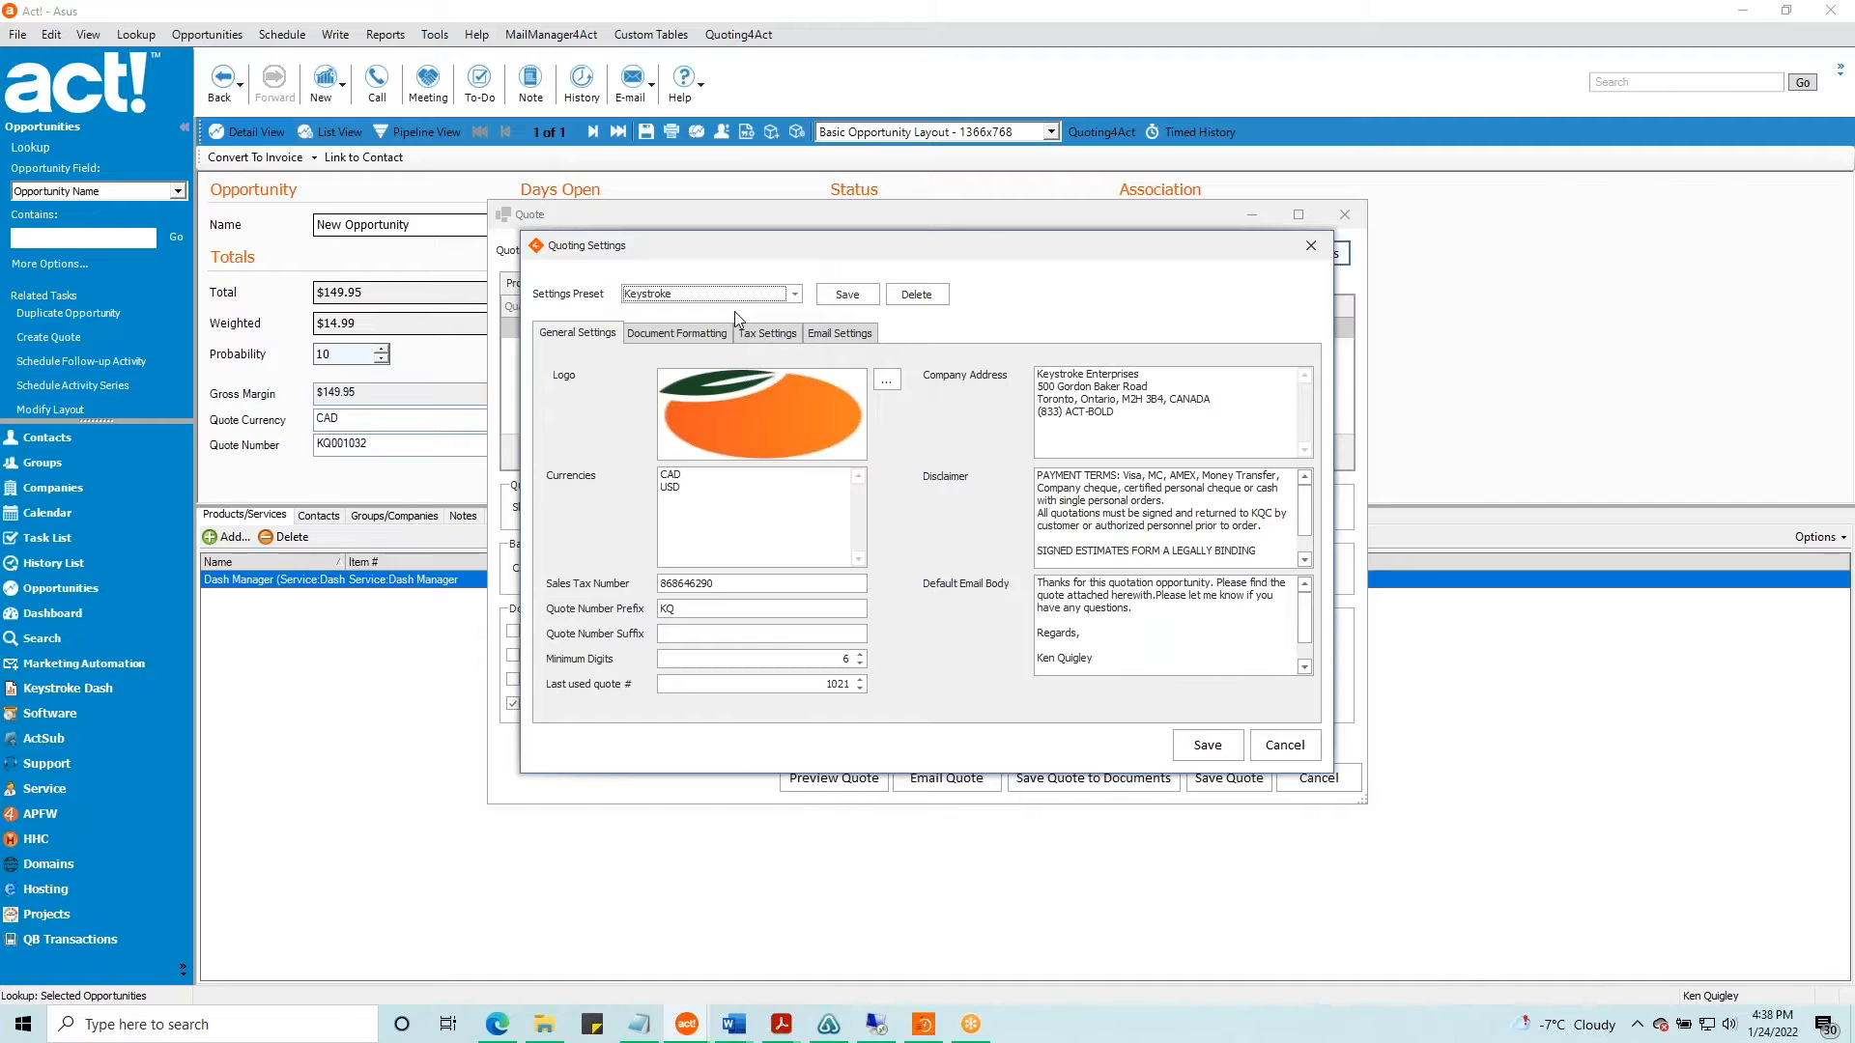
# Examine the general quoting settings, including the presets, quote number suffix, full disclaimer and default email body
pyautogui.click(795, 295)
pyautogui.click(787, 261)
pyautogui.click(758, 634)
pyautogui.click(1096, 488)
pyautogui.scroll(-1, 1297, 559)
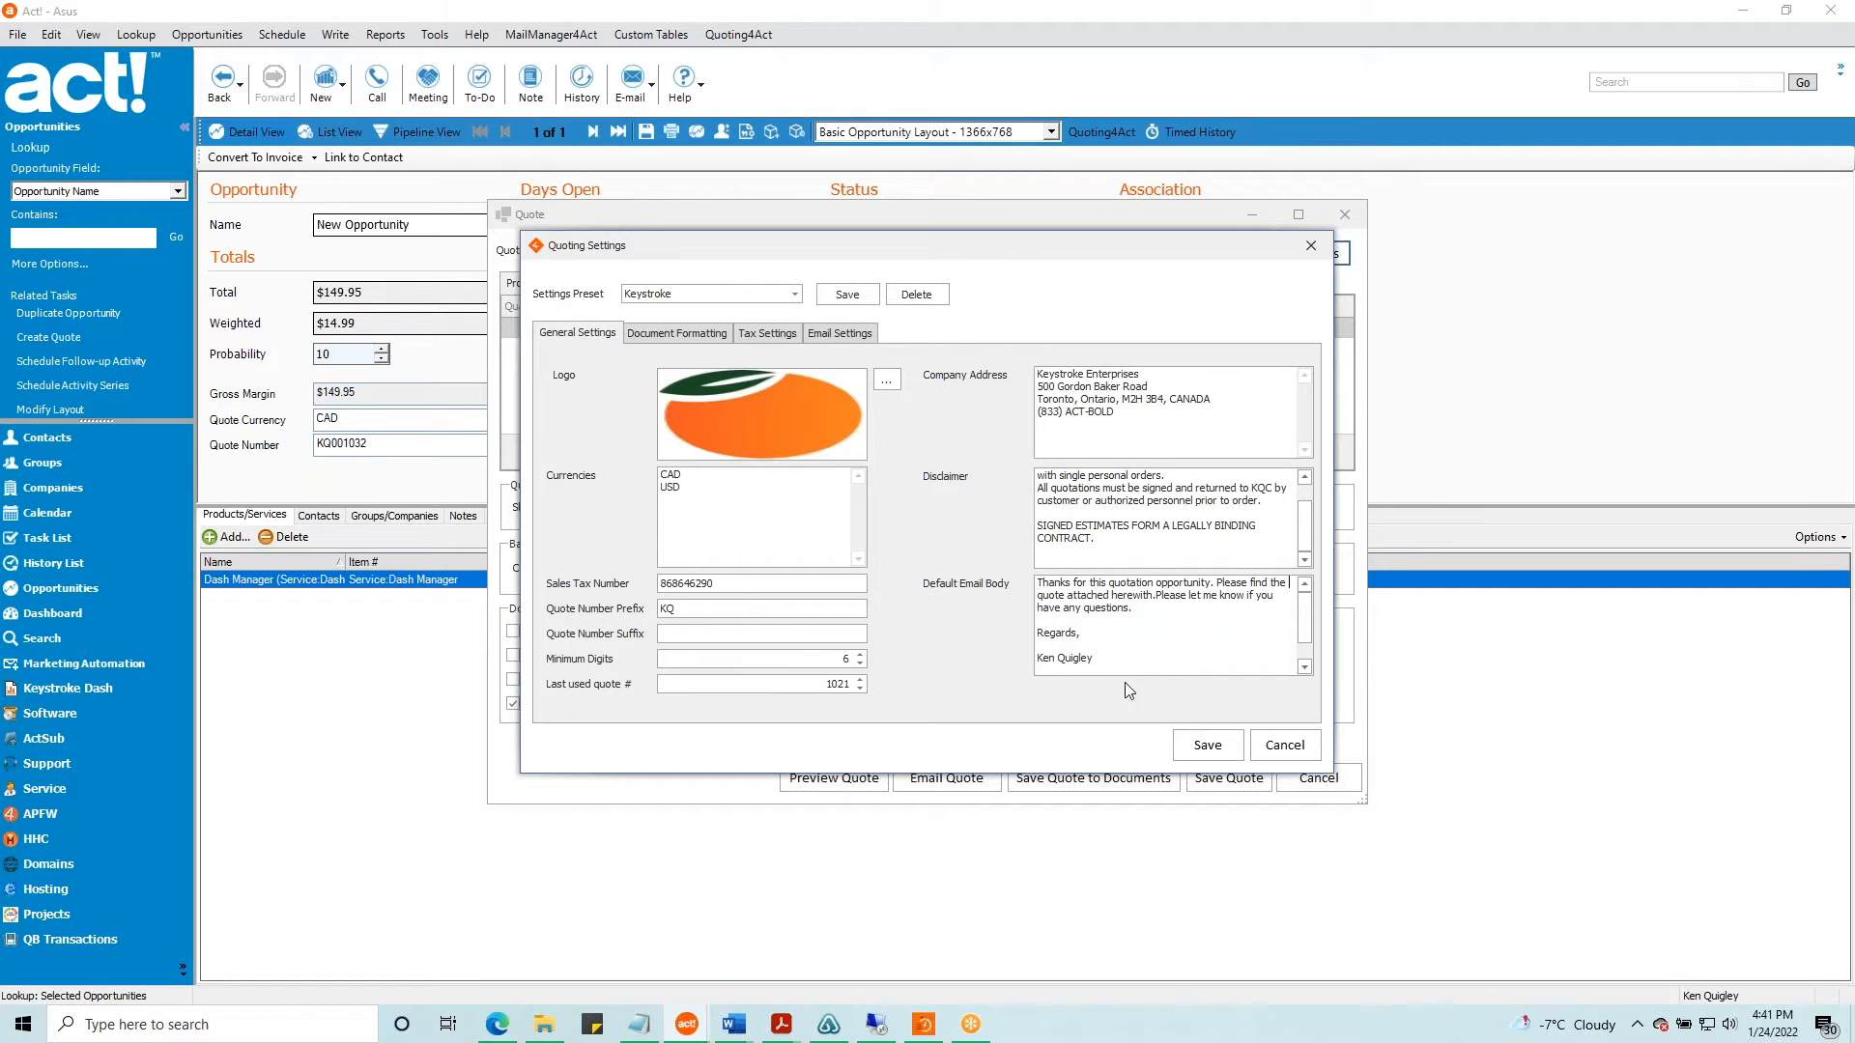
pyautogui.click(1304, 667)
pyautogui.click(1304, 667)
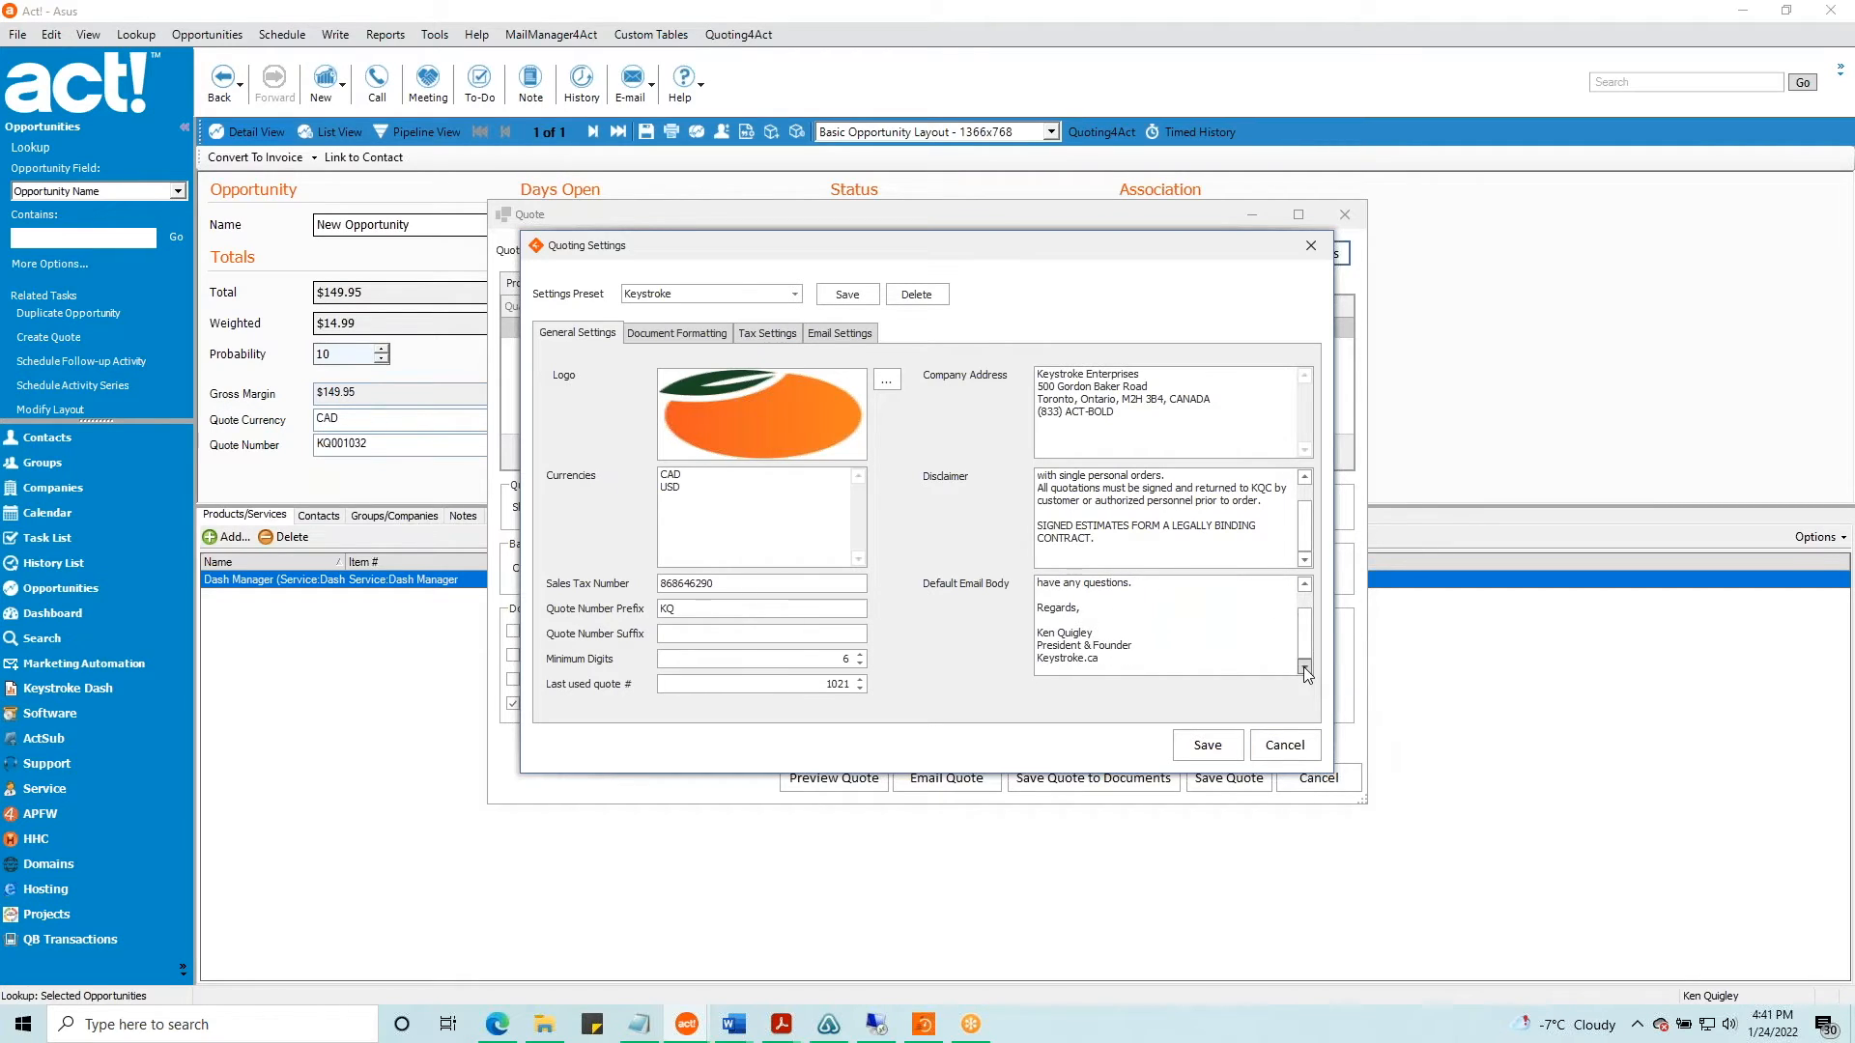
# Review the document formatting, tax and email settings, and save the quoting settings
pyautogui.click(704, 335)
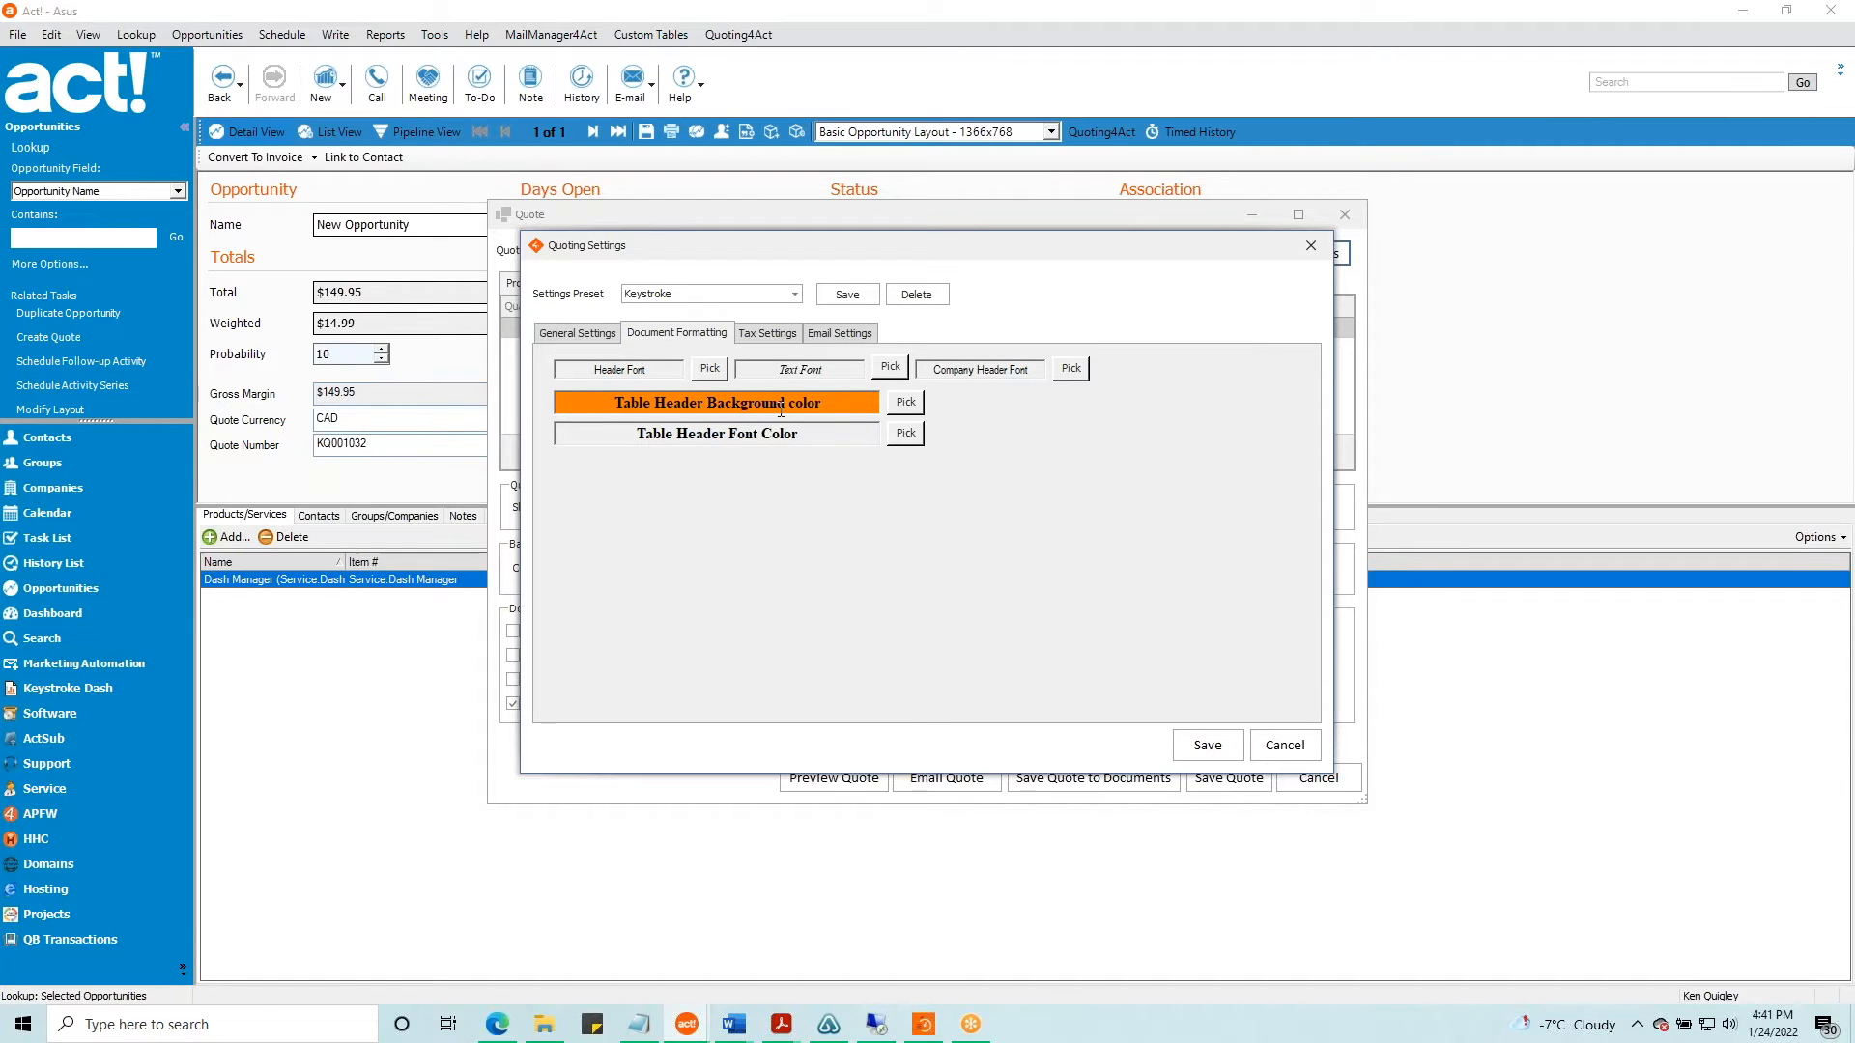
pyautogui.click(770, 337)
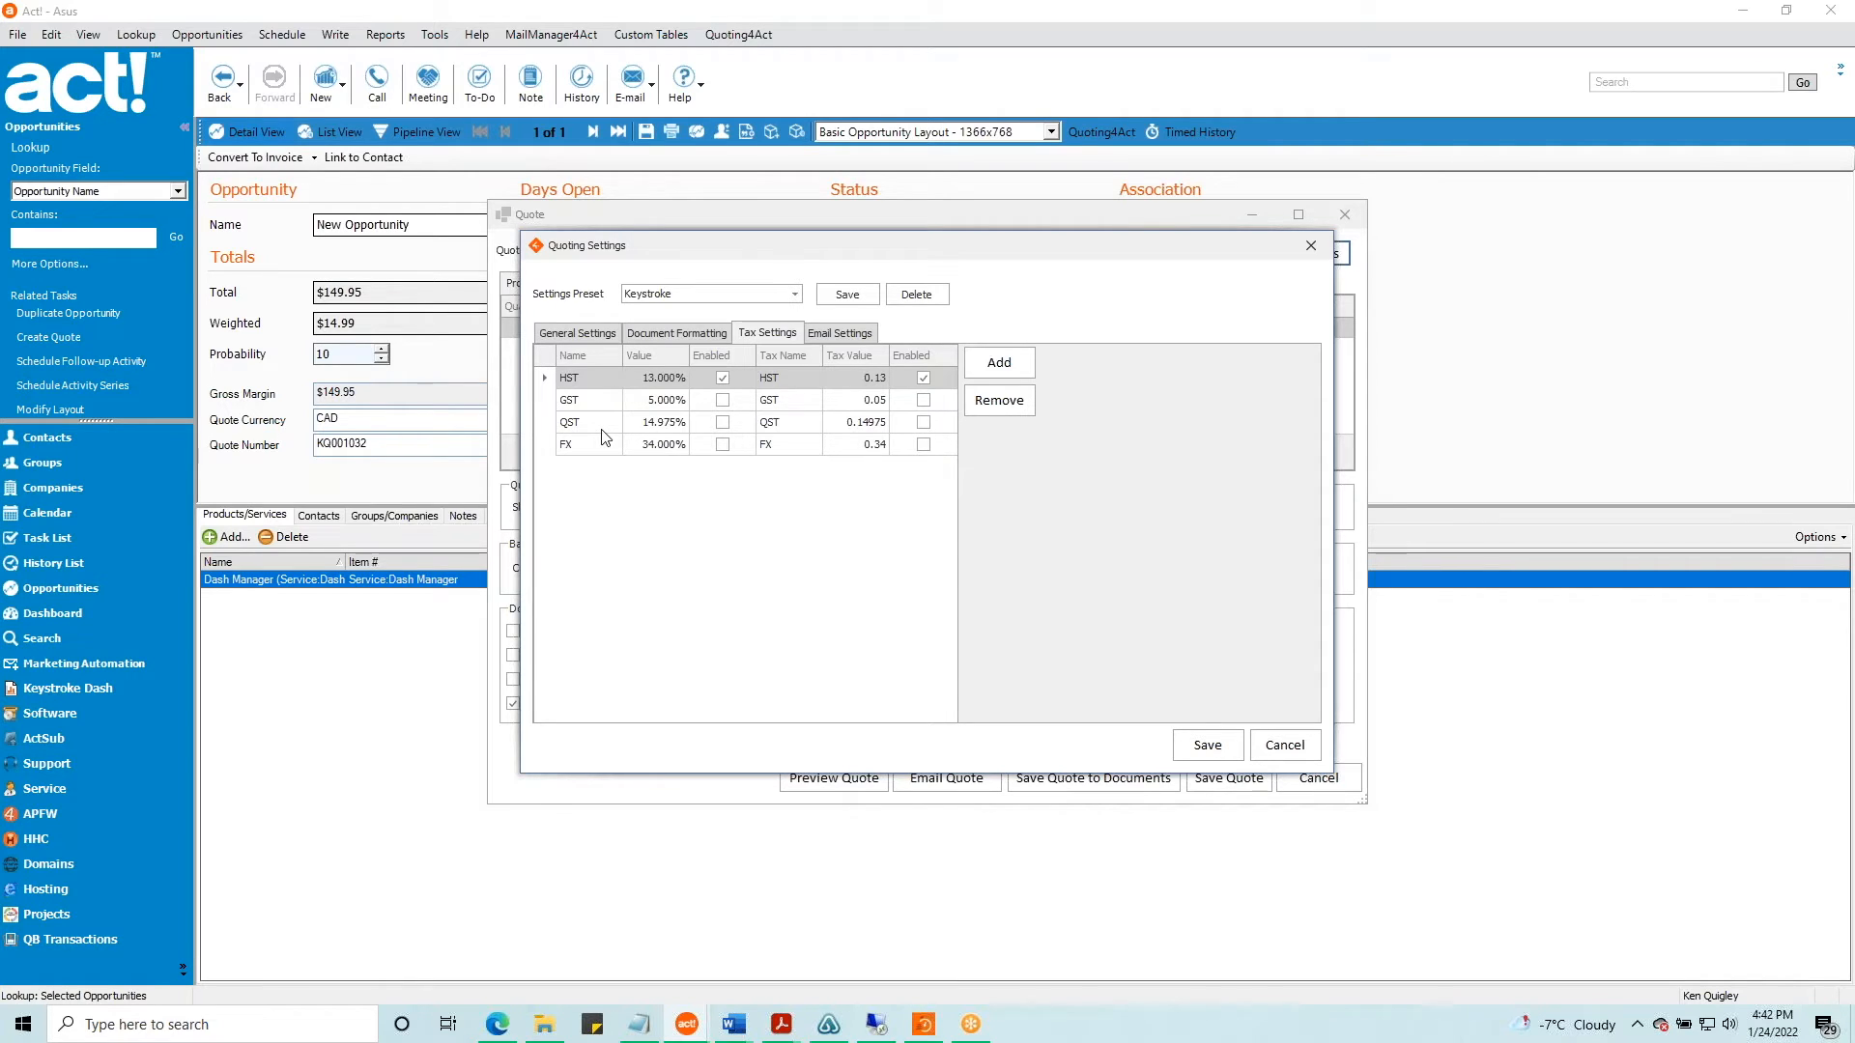
pyautogui.click(822, 336)
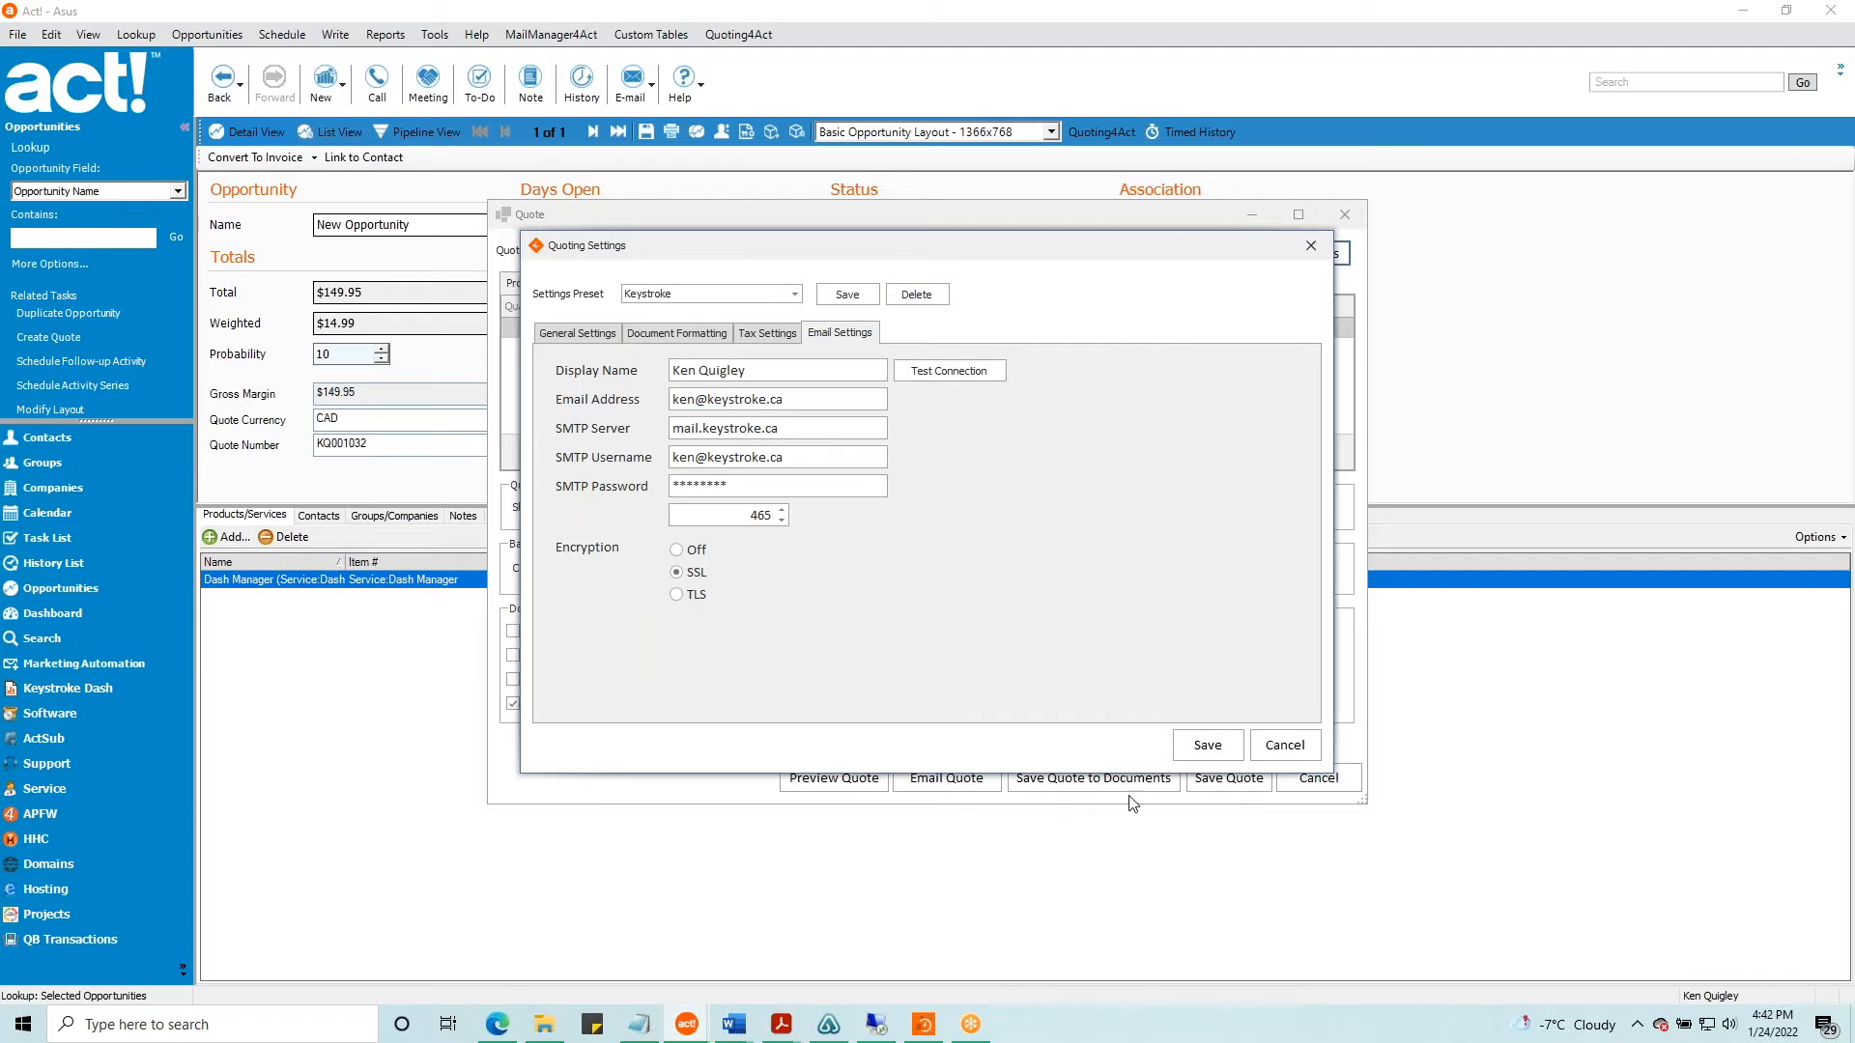
pyautogui.click(1206, 748)
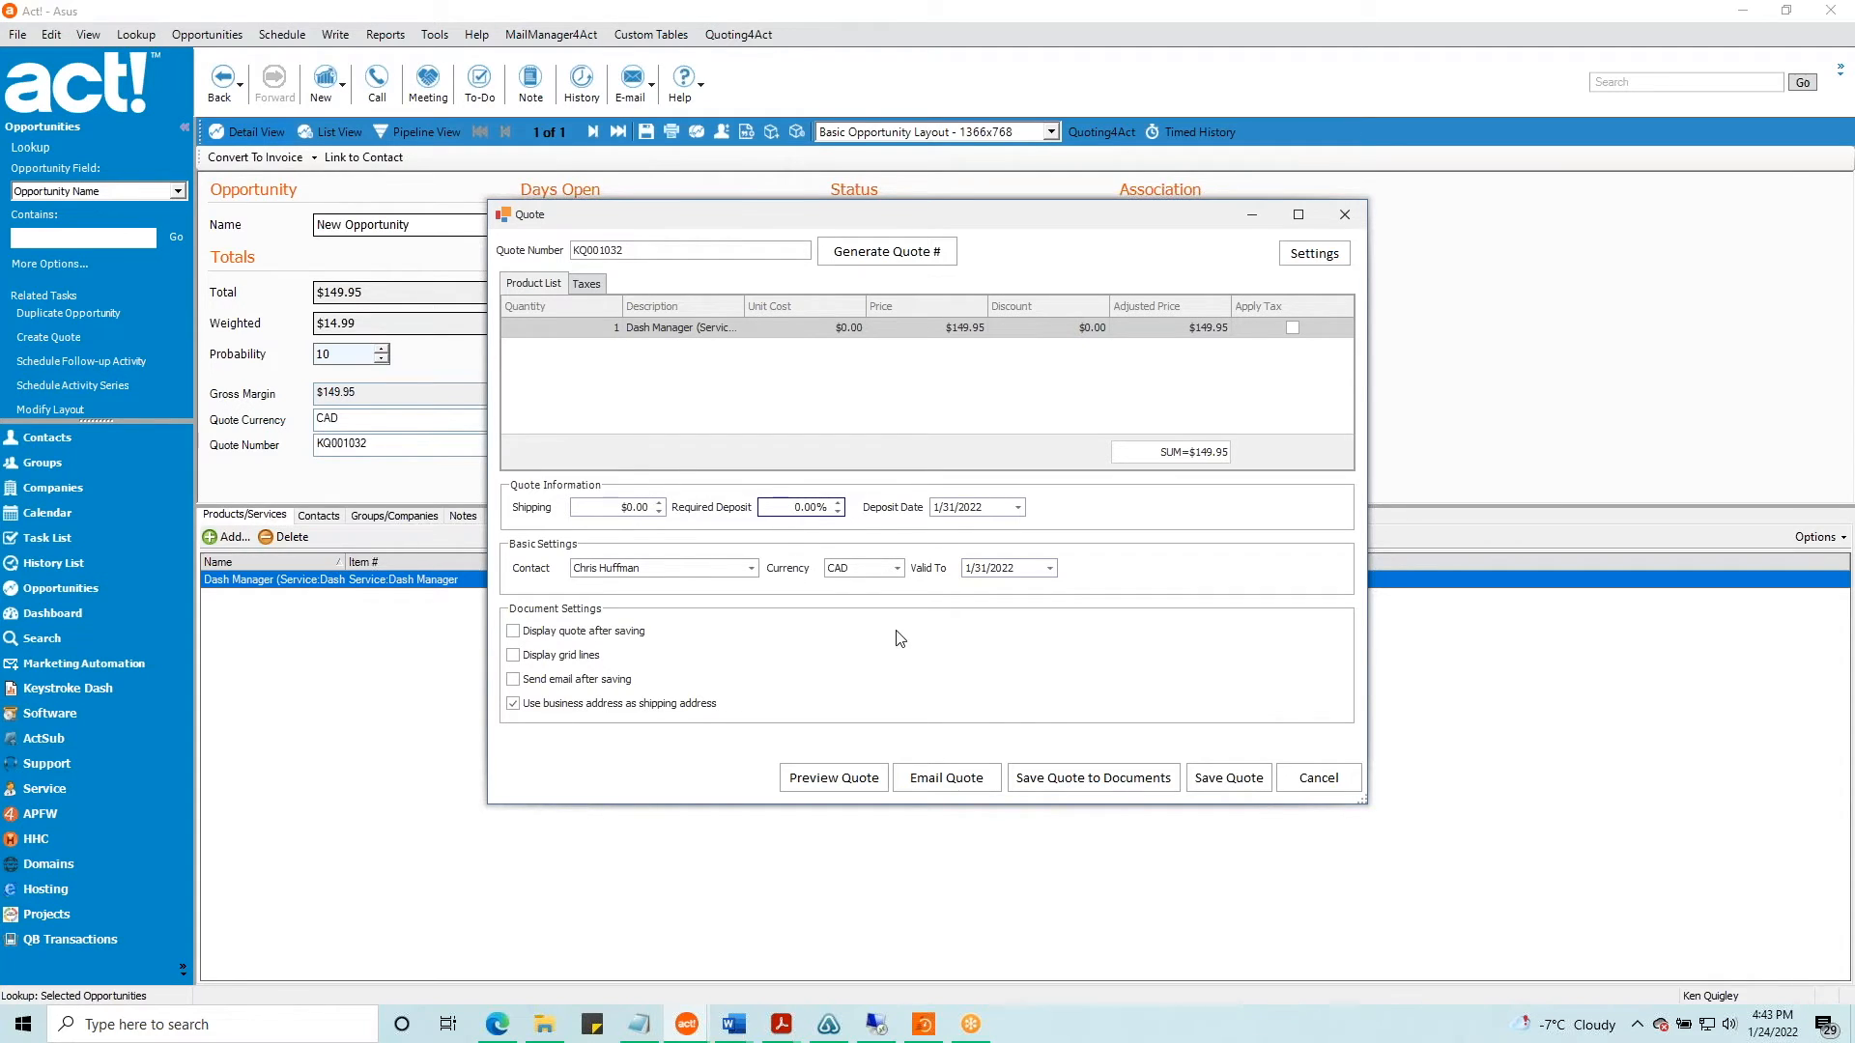
# Set the quote's required deposit to 50%, keep the currency as CAD, and save the quote
pyautogui.click(974, 740)
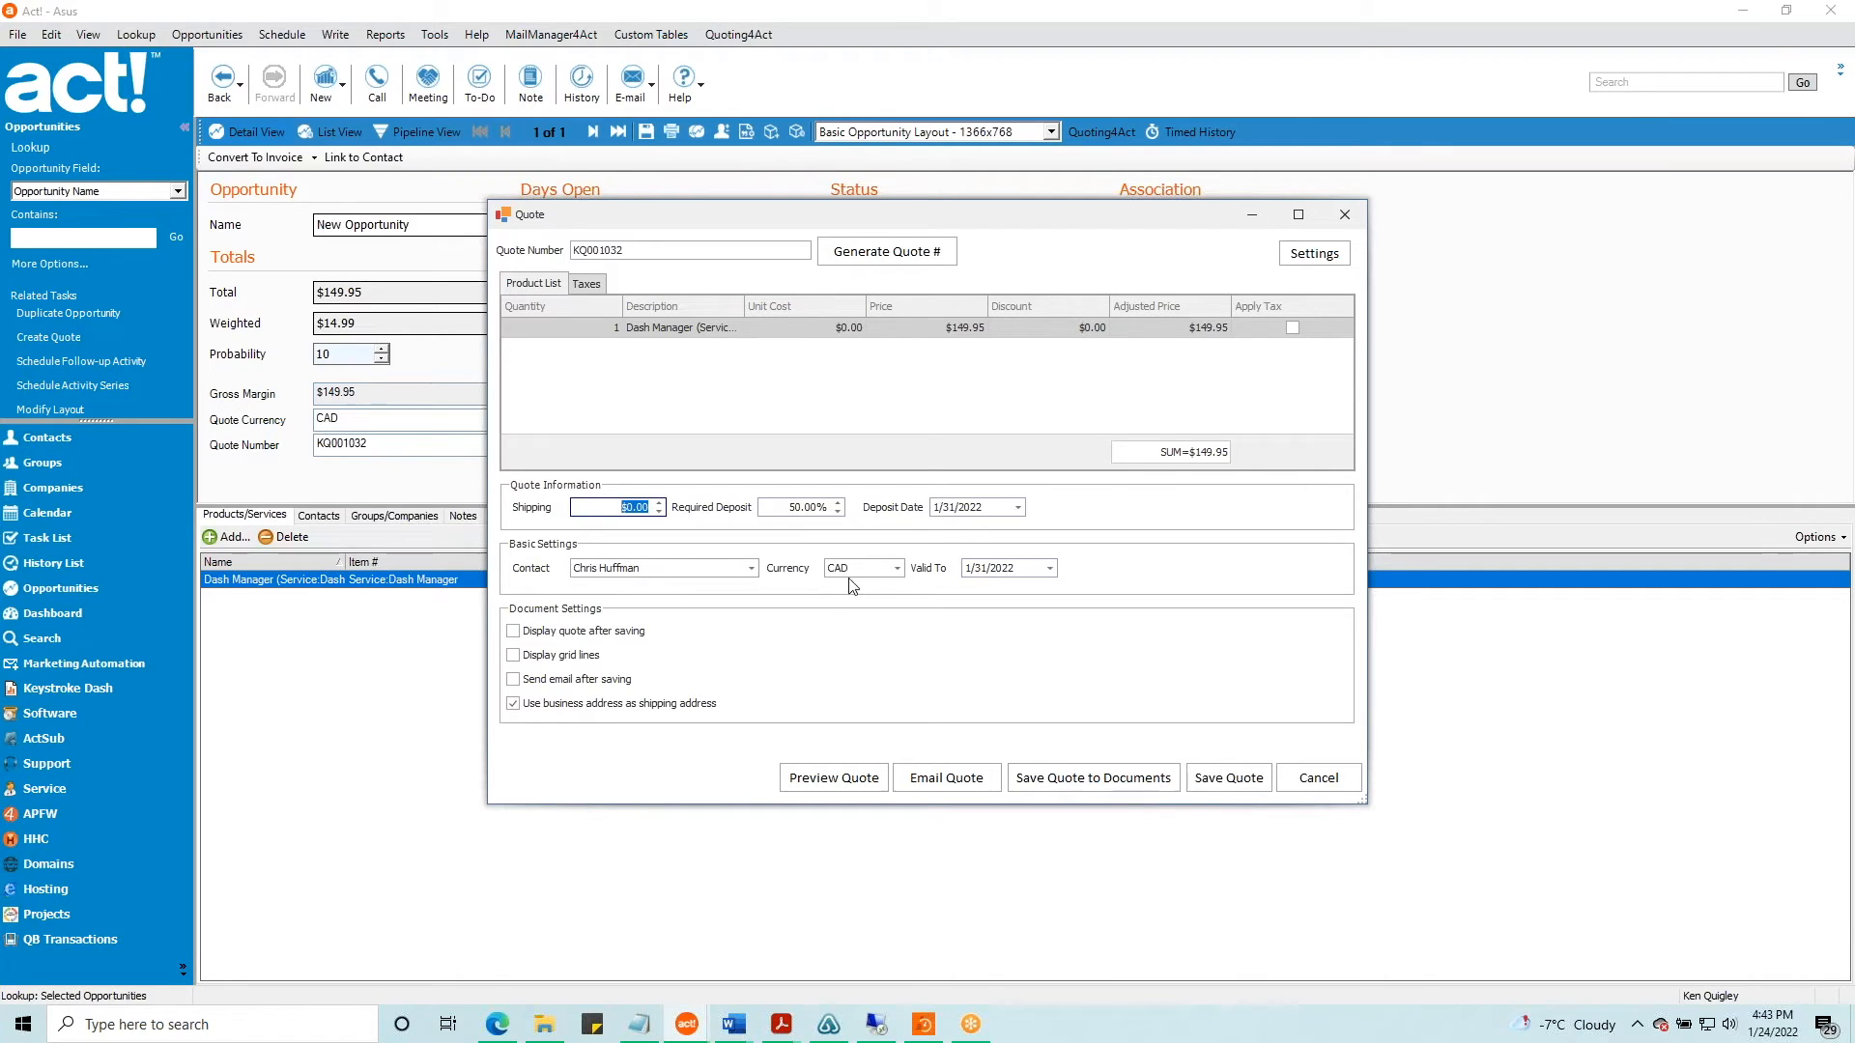
pyautogui.click(898, 570)
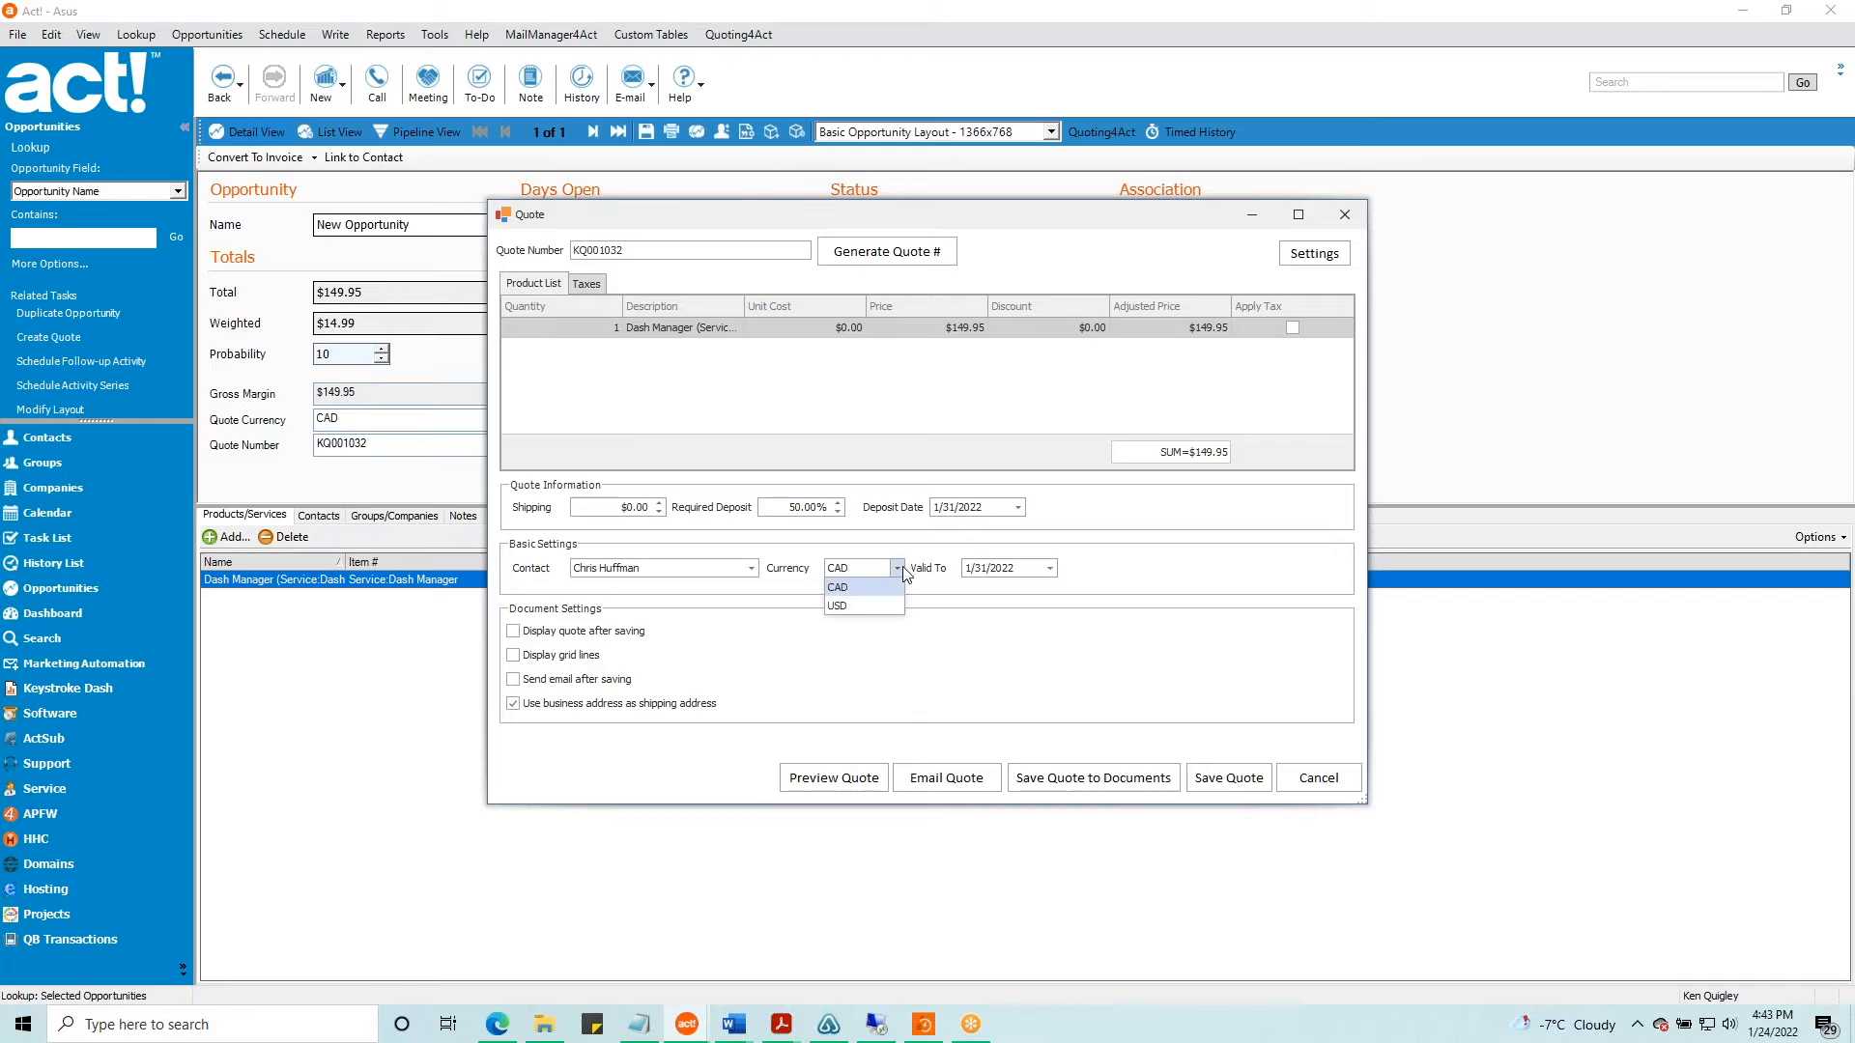
pyautogui.click(1151, 565)
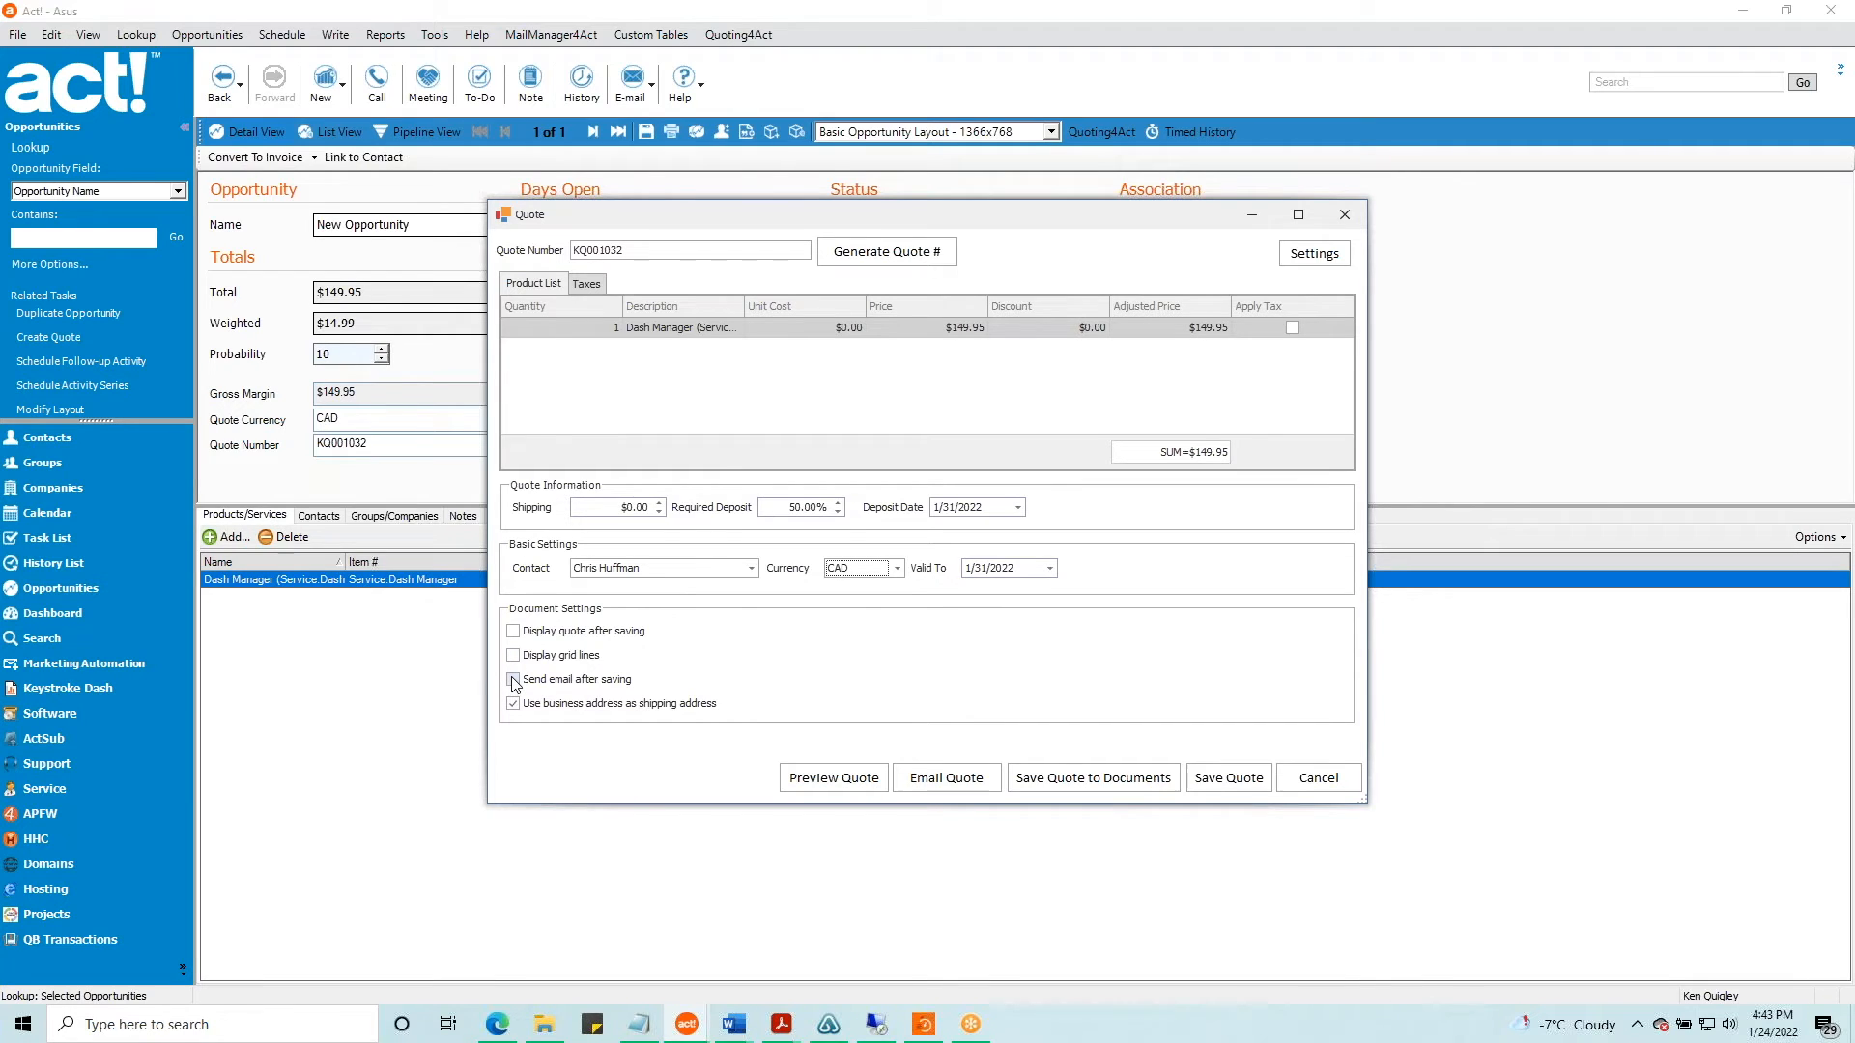
pyautogui.click(1213, 785)
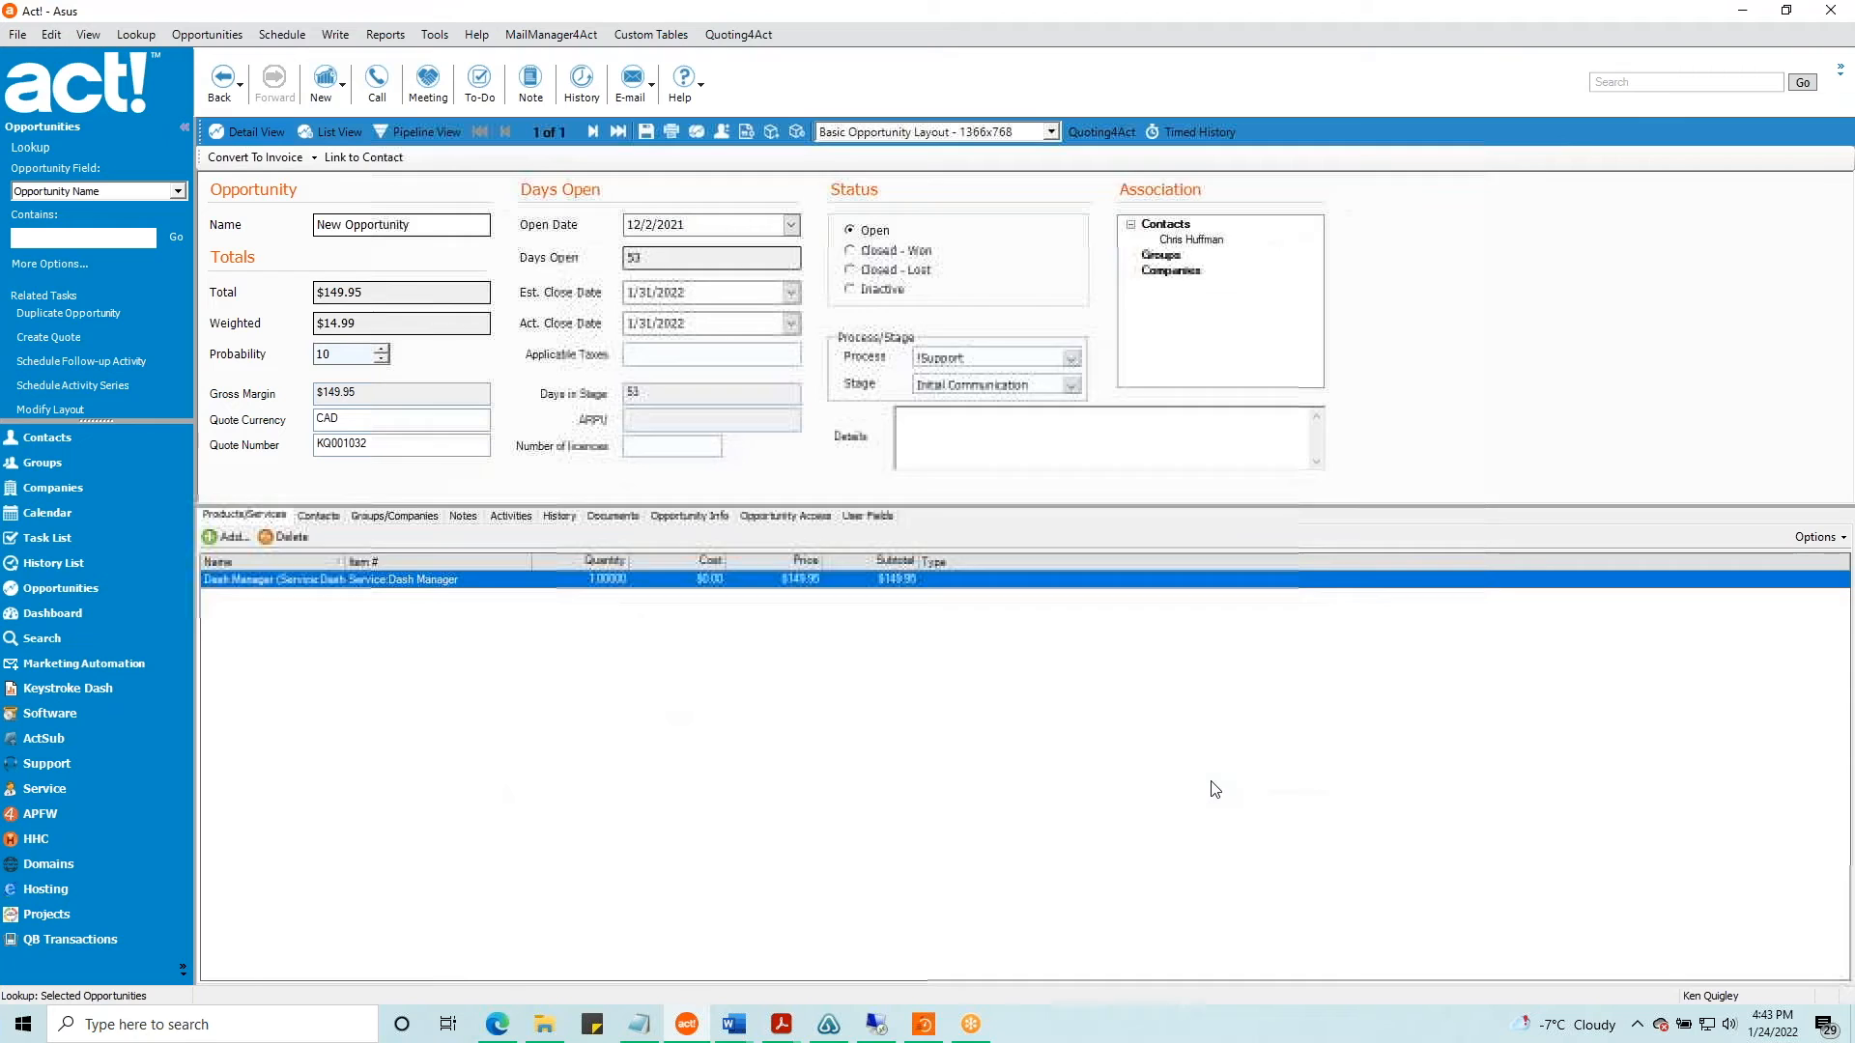
# Reopen the opportunity's quote and preview its PDF, checking the addresses, totals, deposit and disclaimer
pyautogui.click(1093, 134)
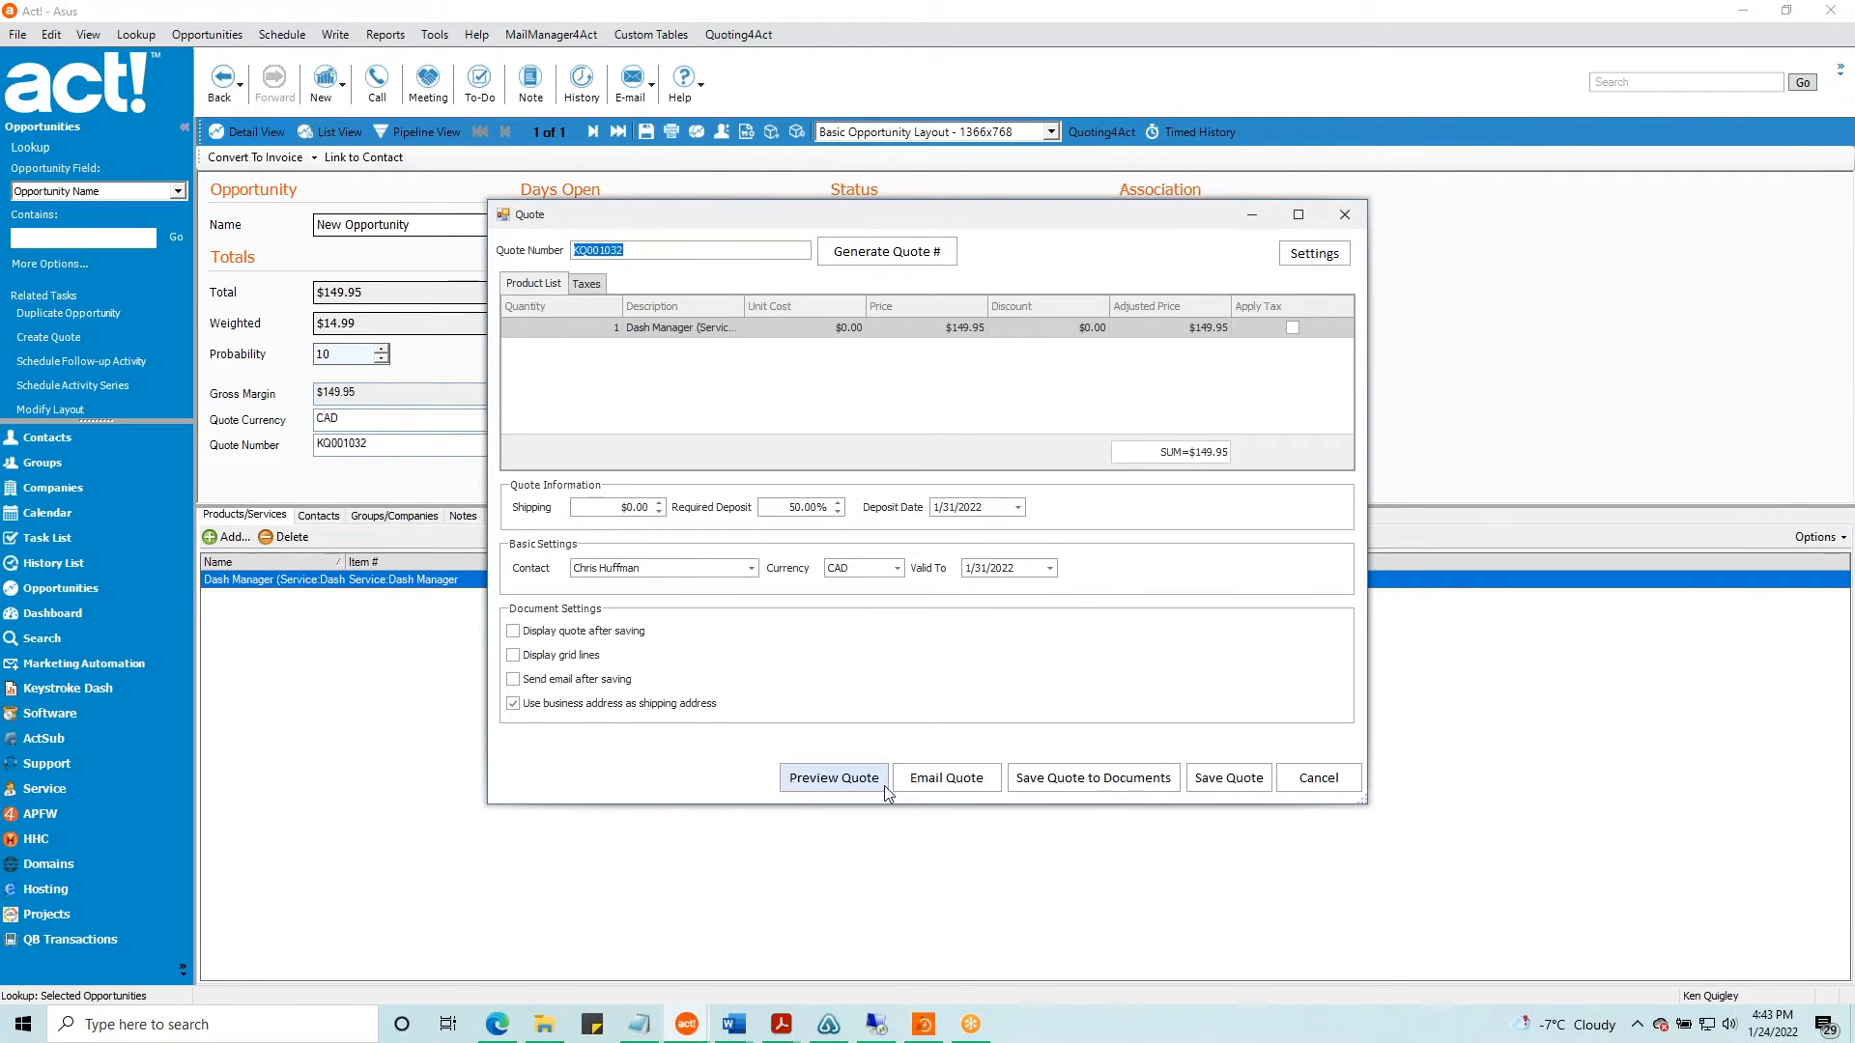
pyautogui.click(838, 784)
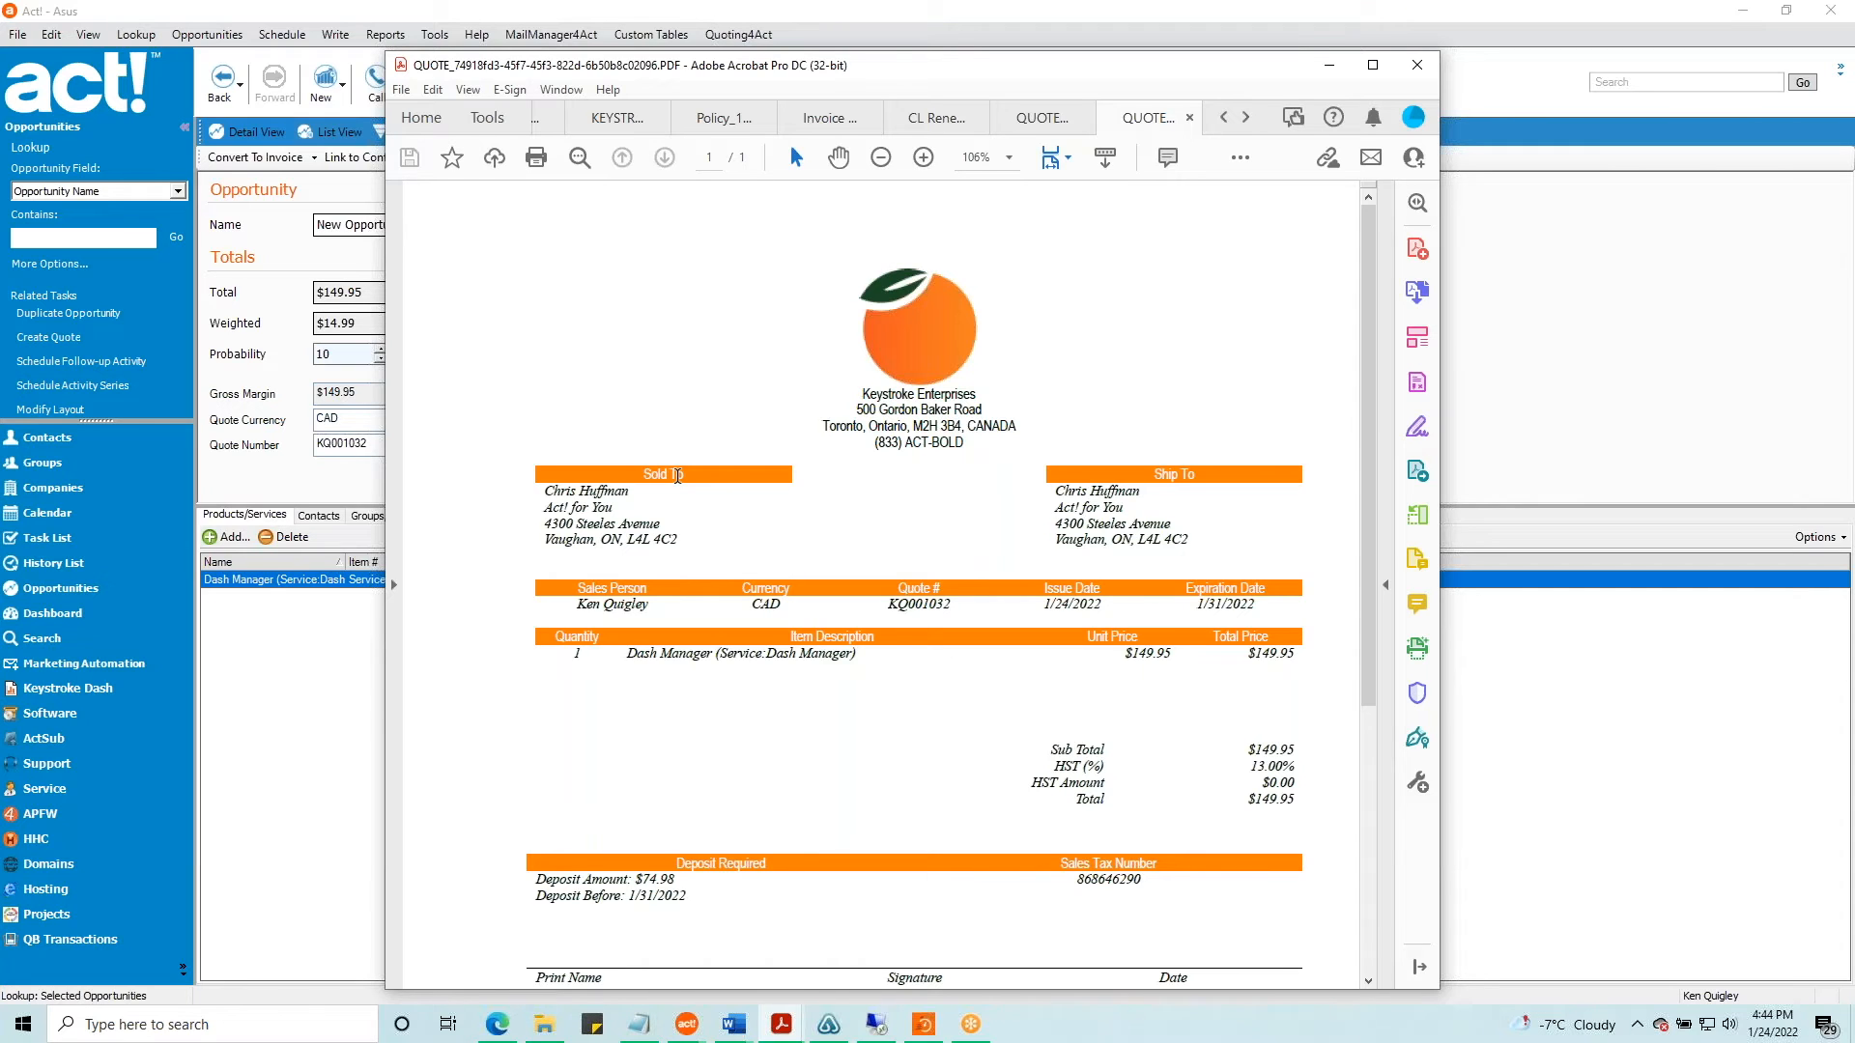
pyautogui.scroll(-5, 993, 621)
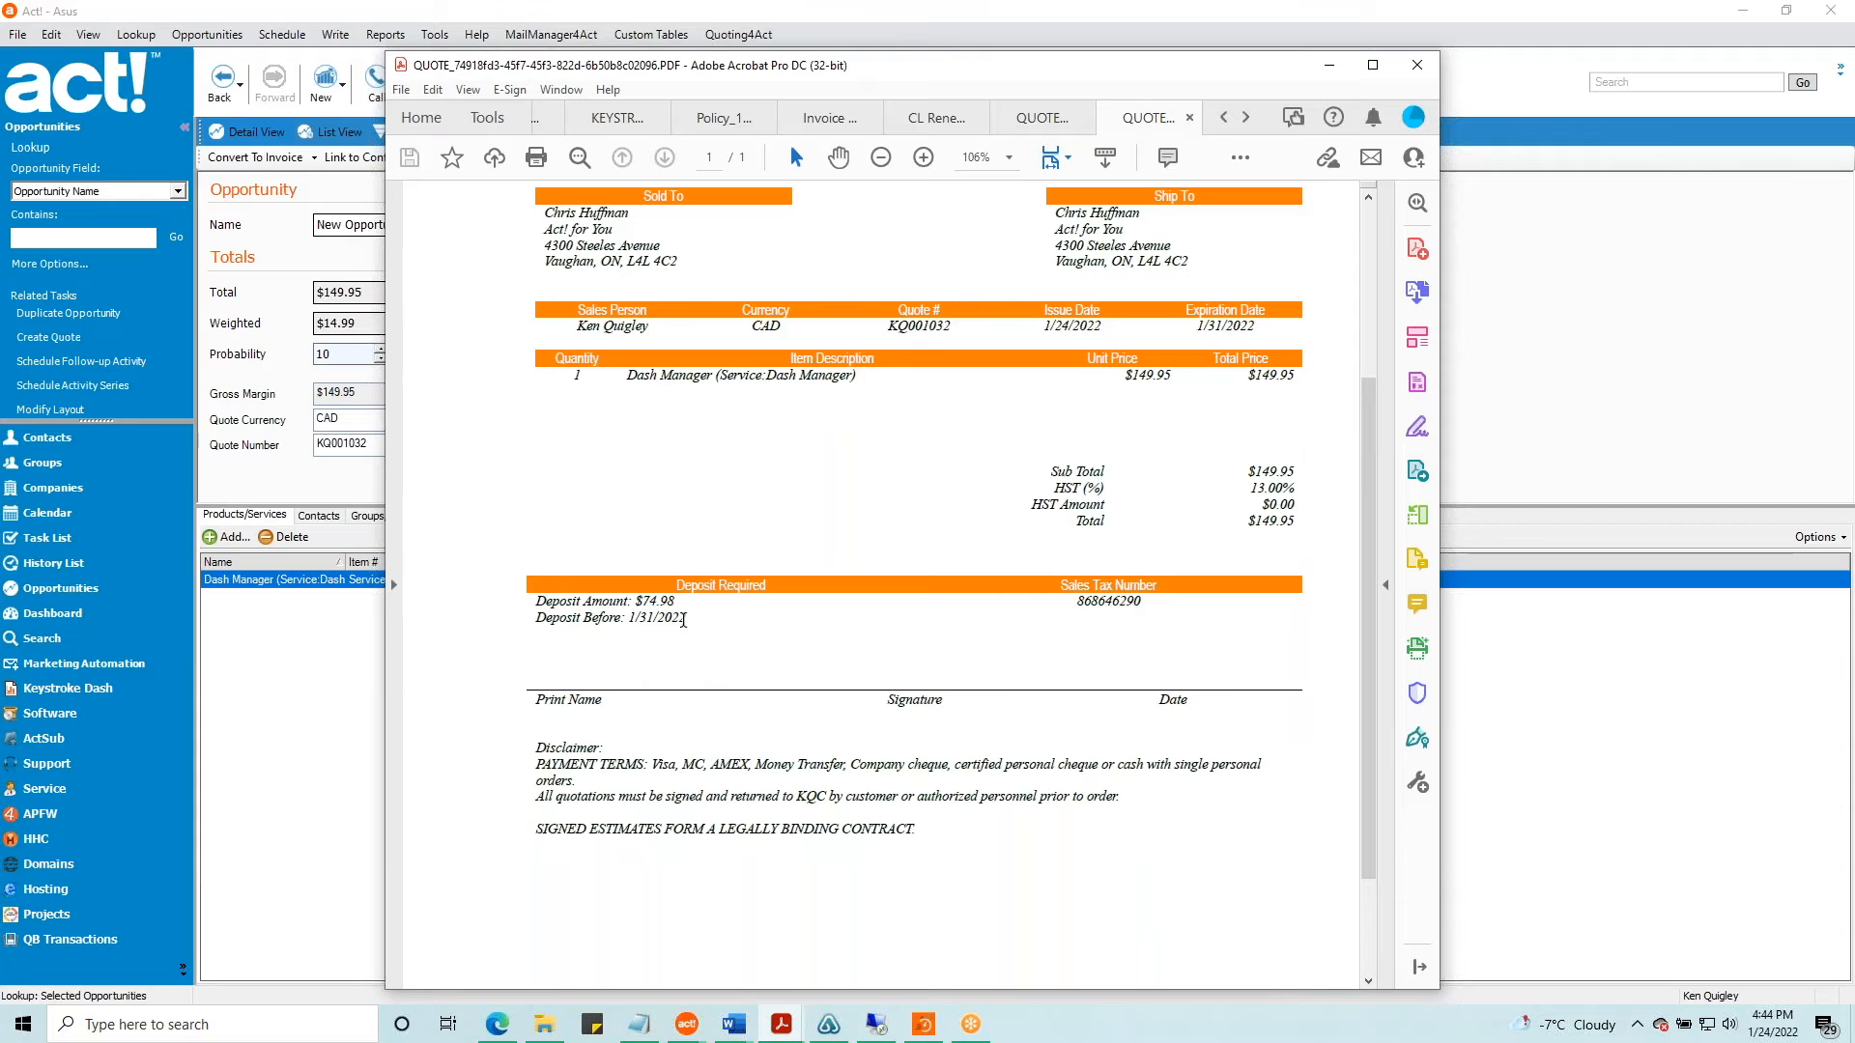
pyautogui.scroll(2, 682, 619)
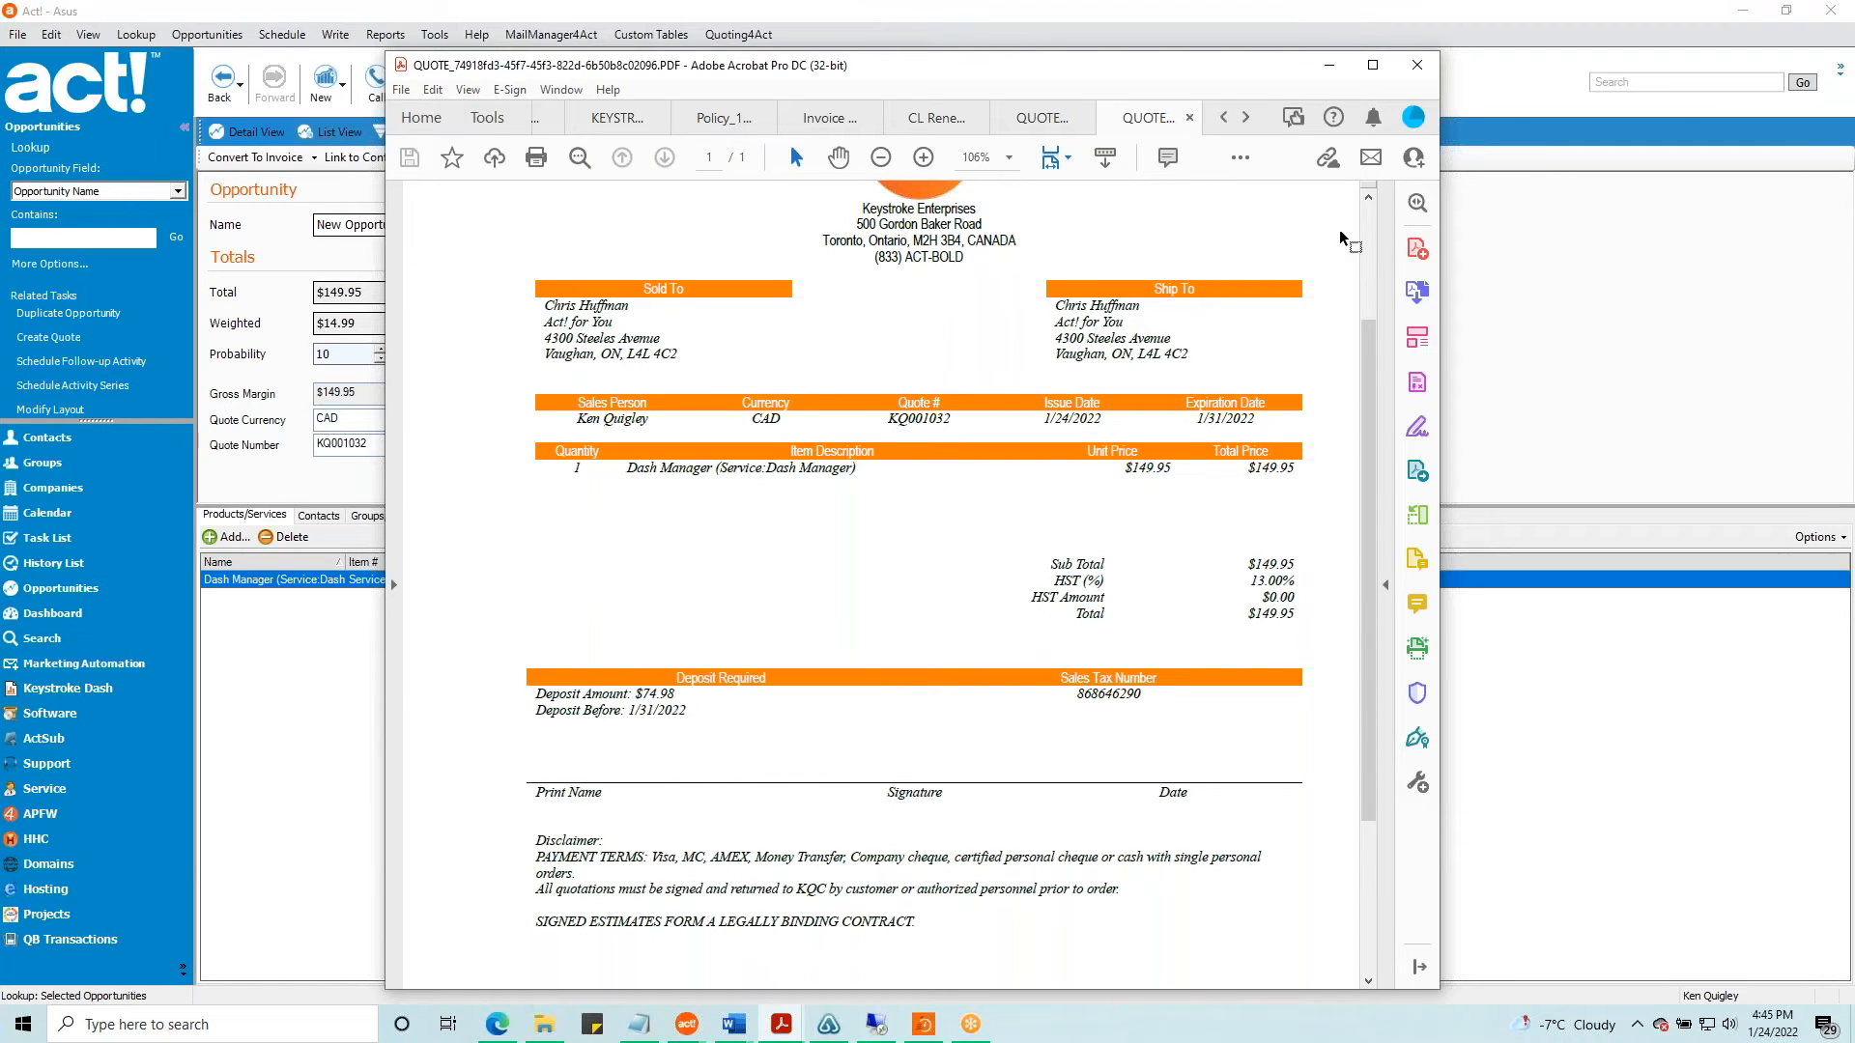
pyautogui.click(1331, 70)
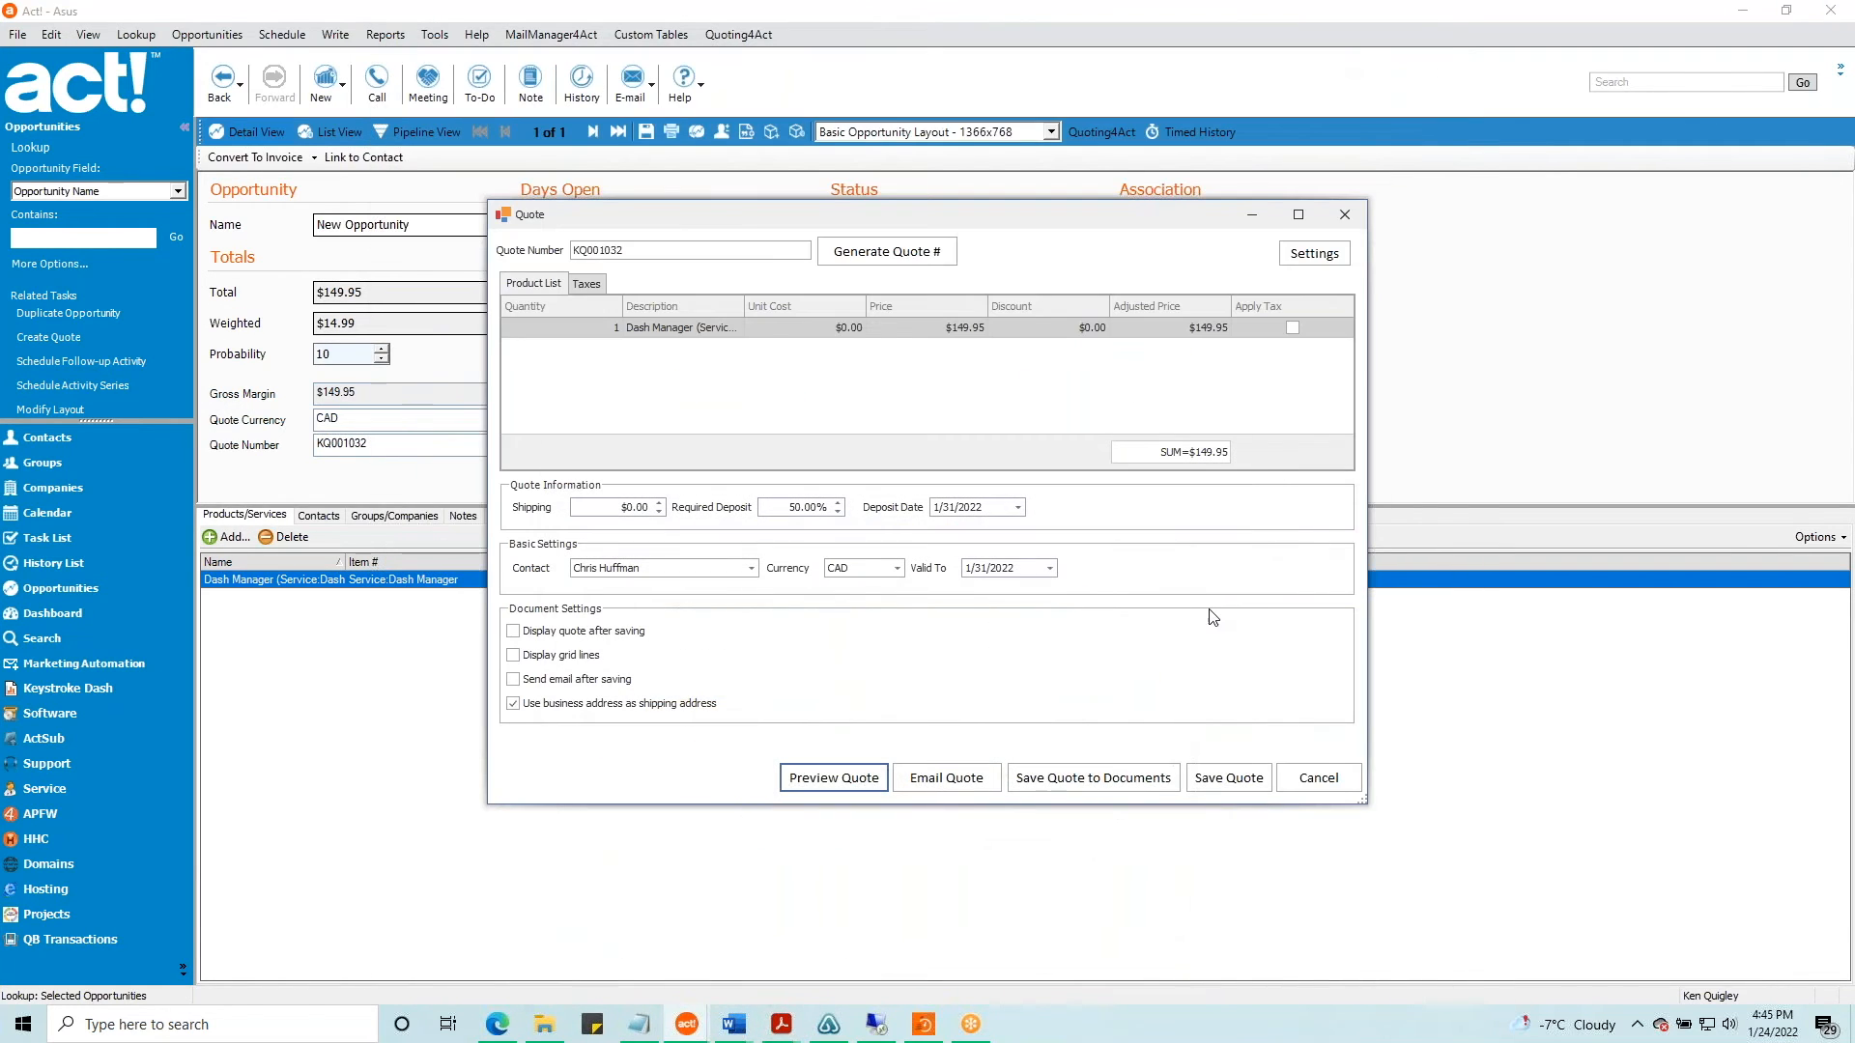
# Save the quote PDF to the opportunity's documents and email the quote to the contact with the default message
pyautogui.click(1116, 772)
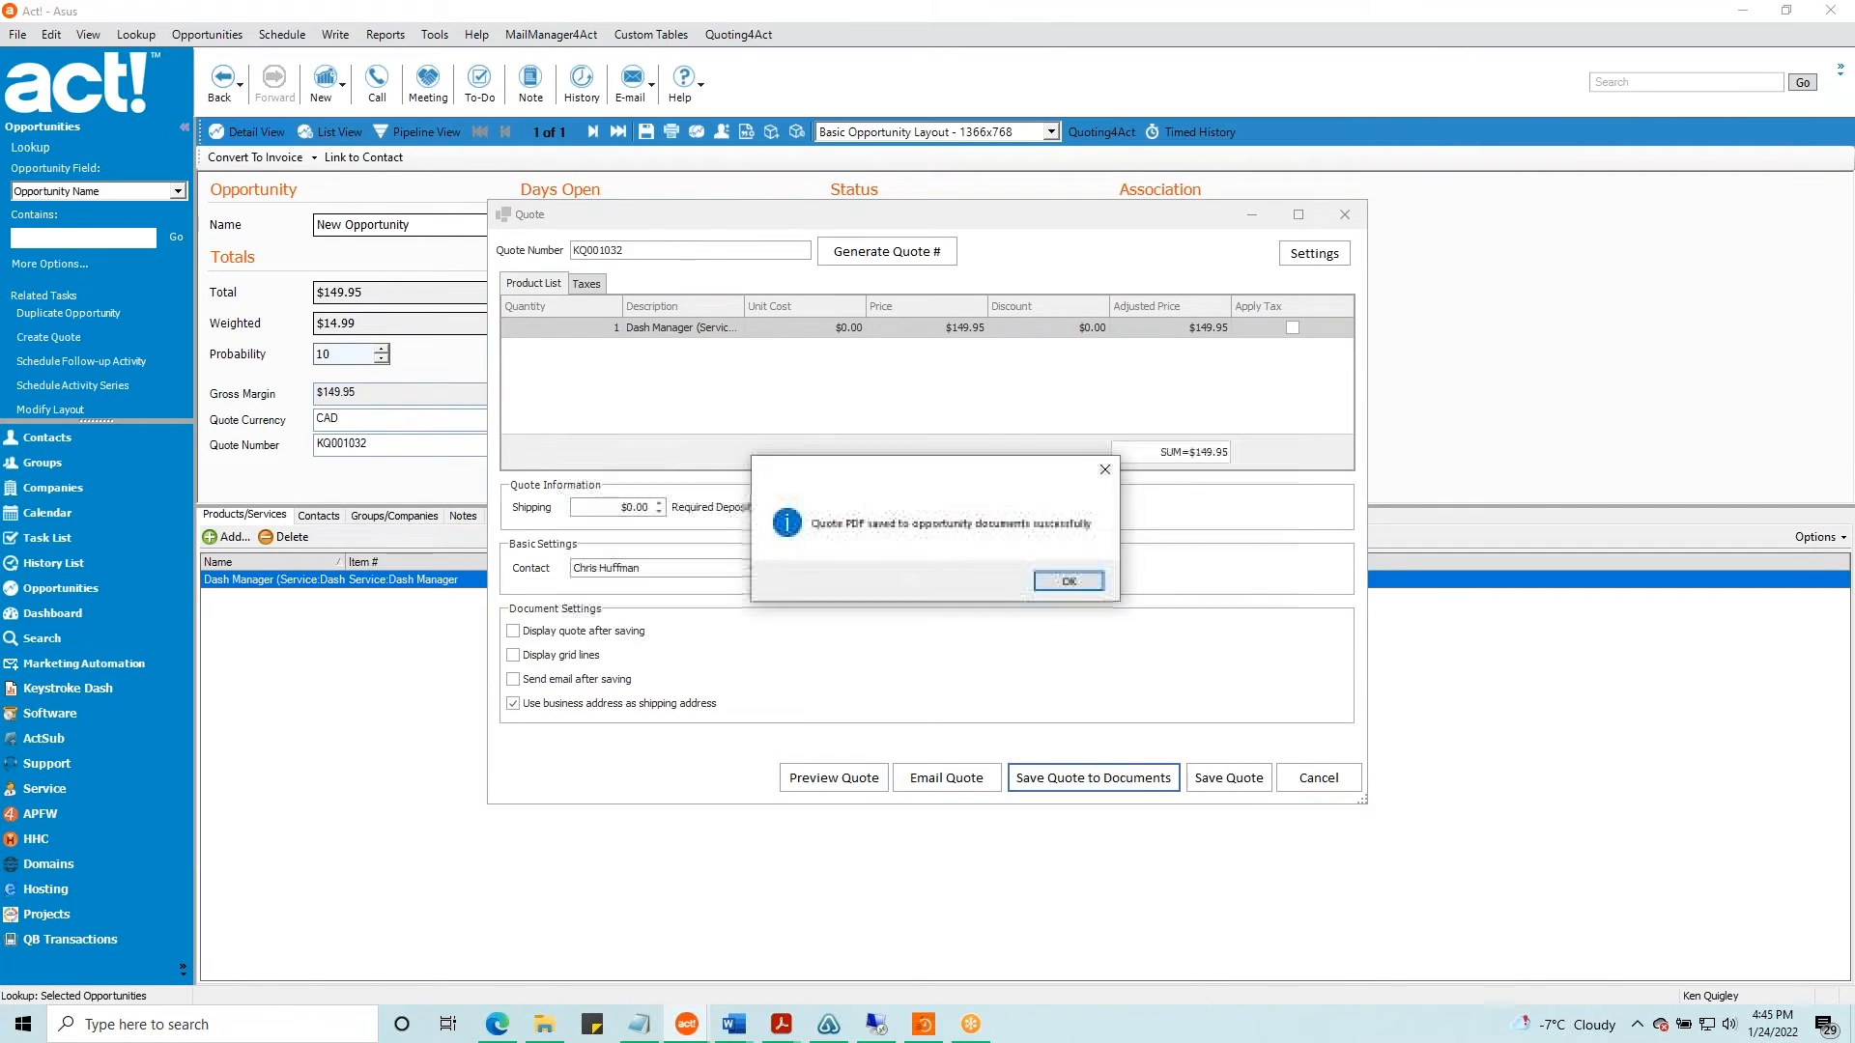
pyautogui.click(1068, 582)
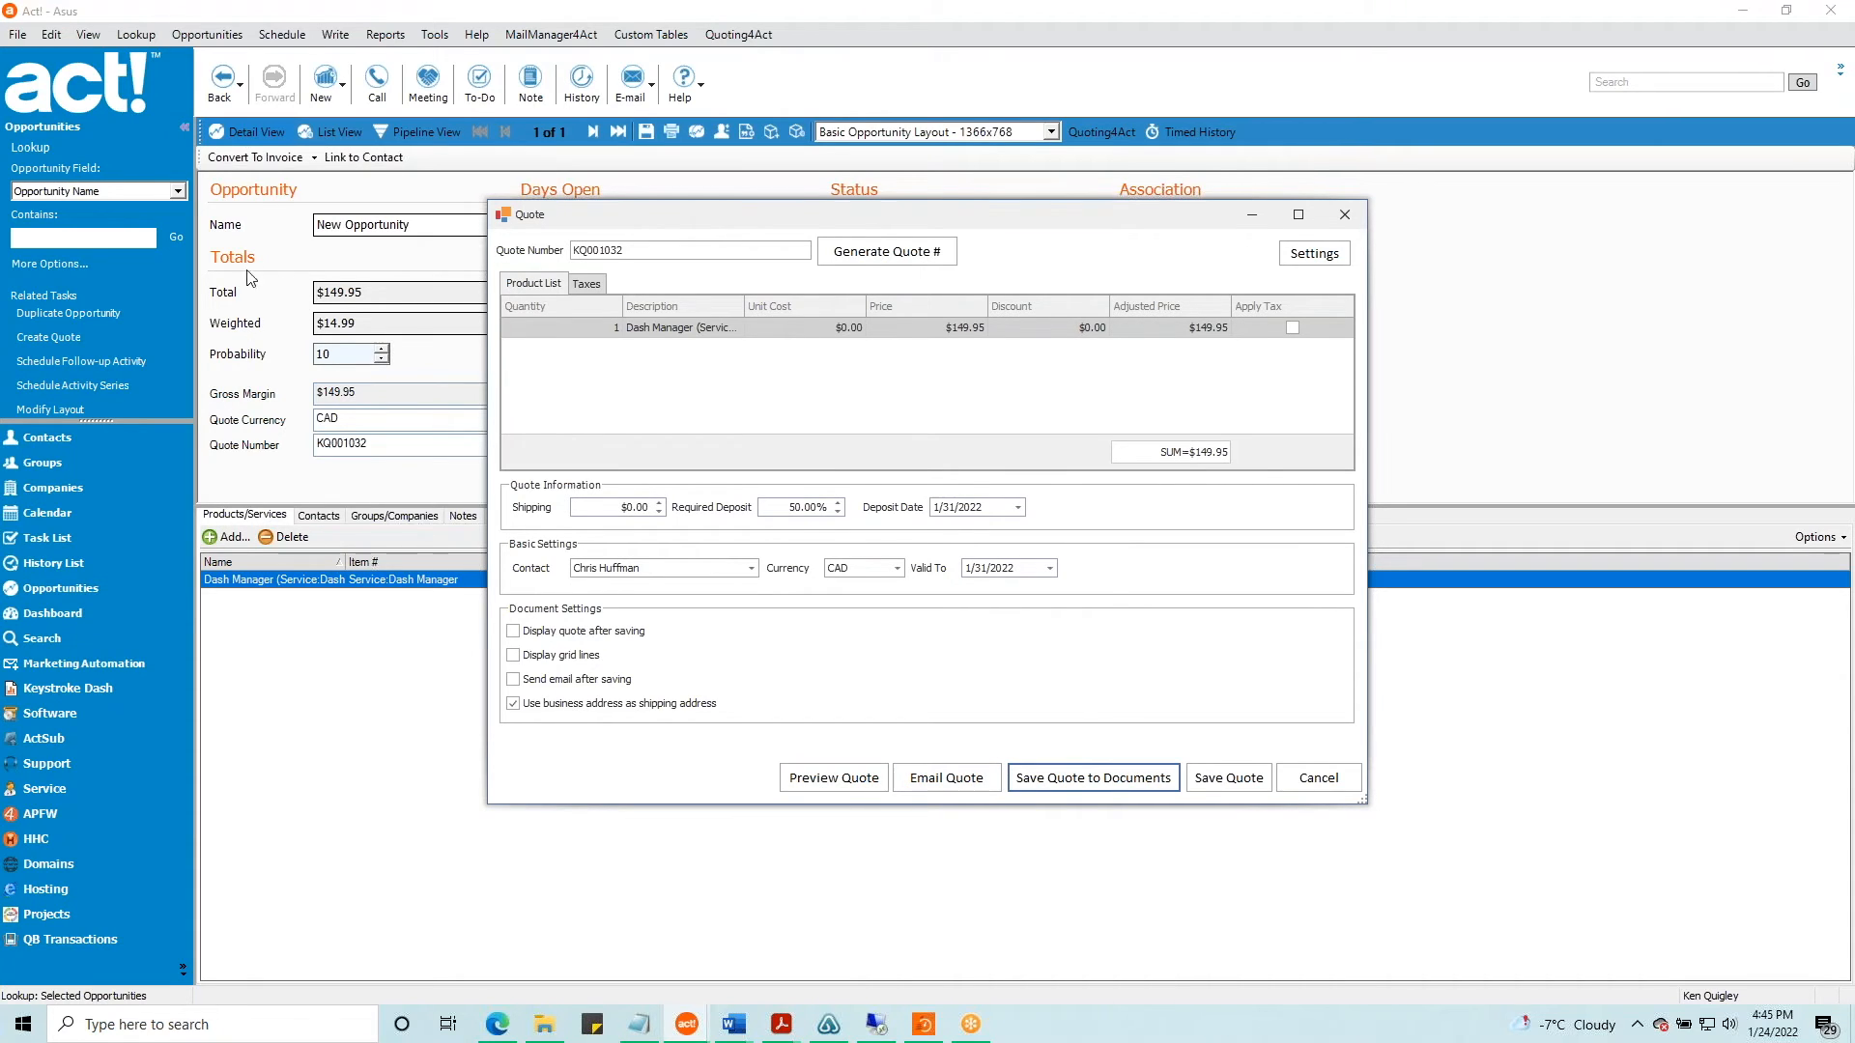
pyautogui.click(946, 779)
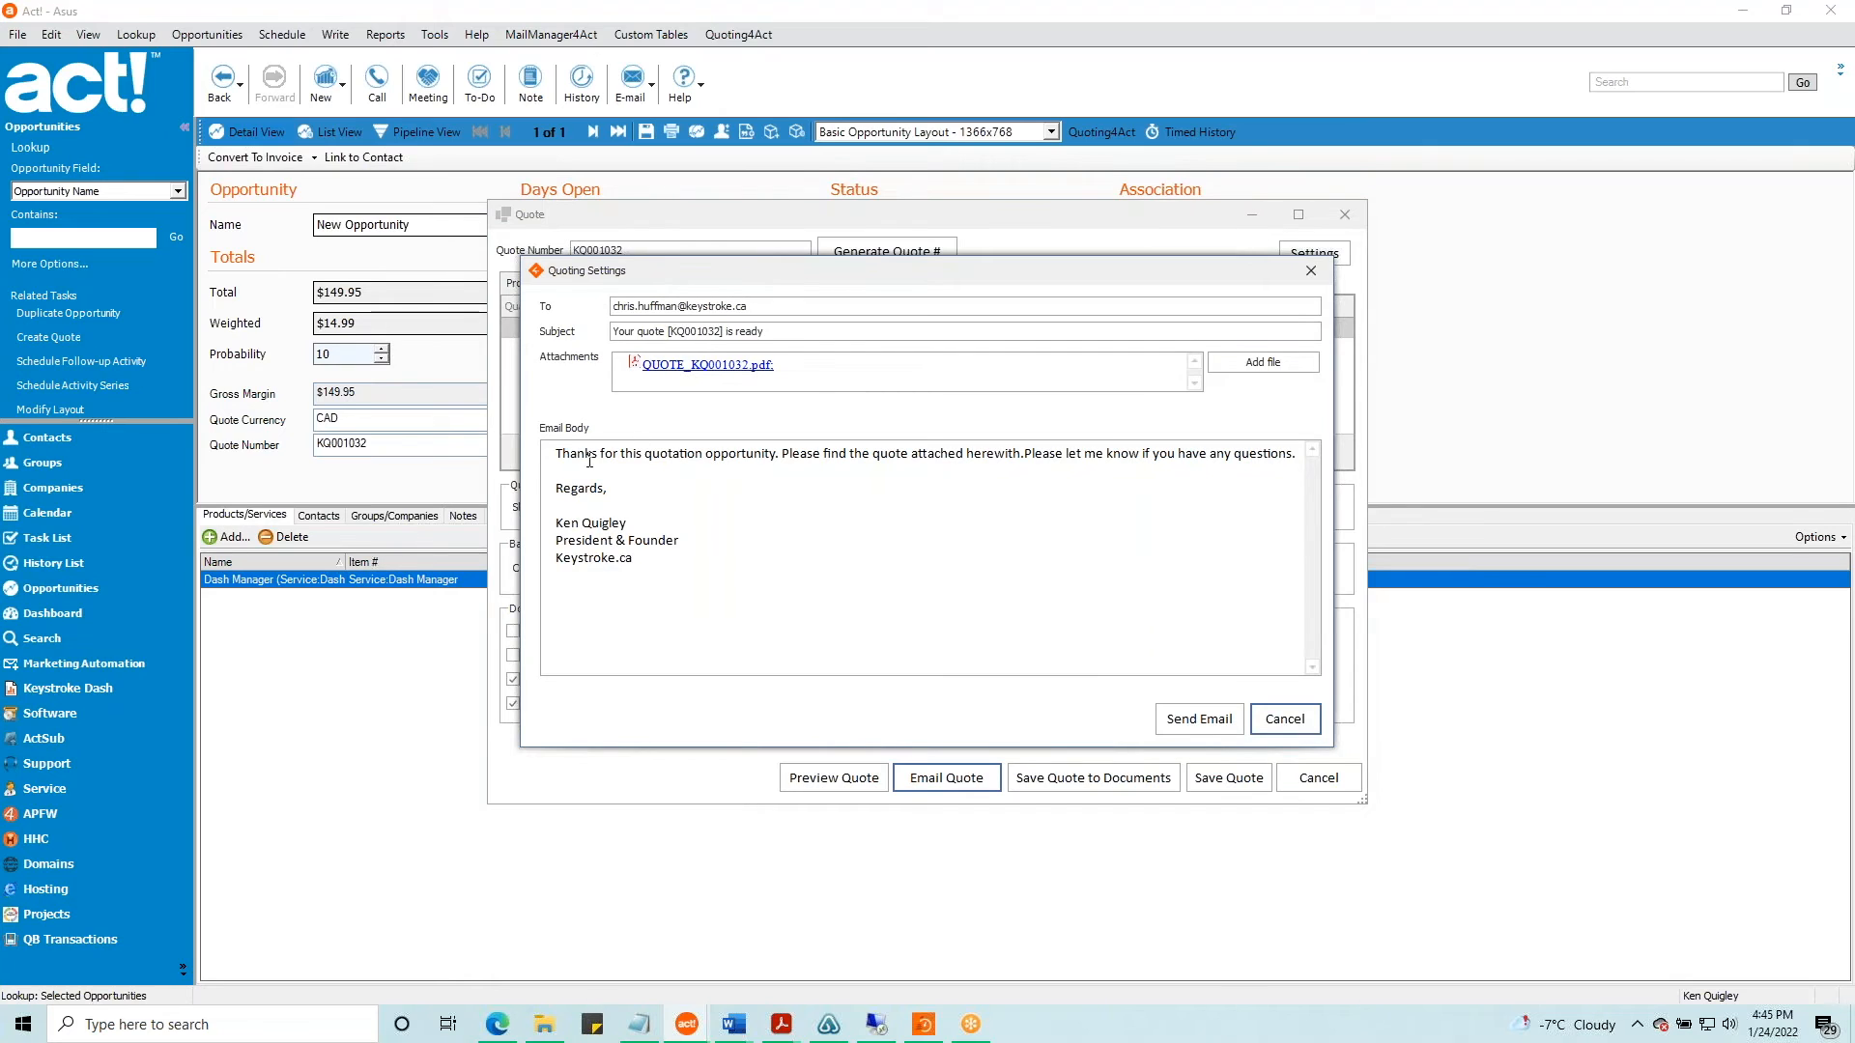
pyautogui.click(619, 454)
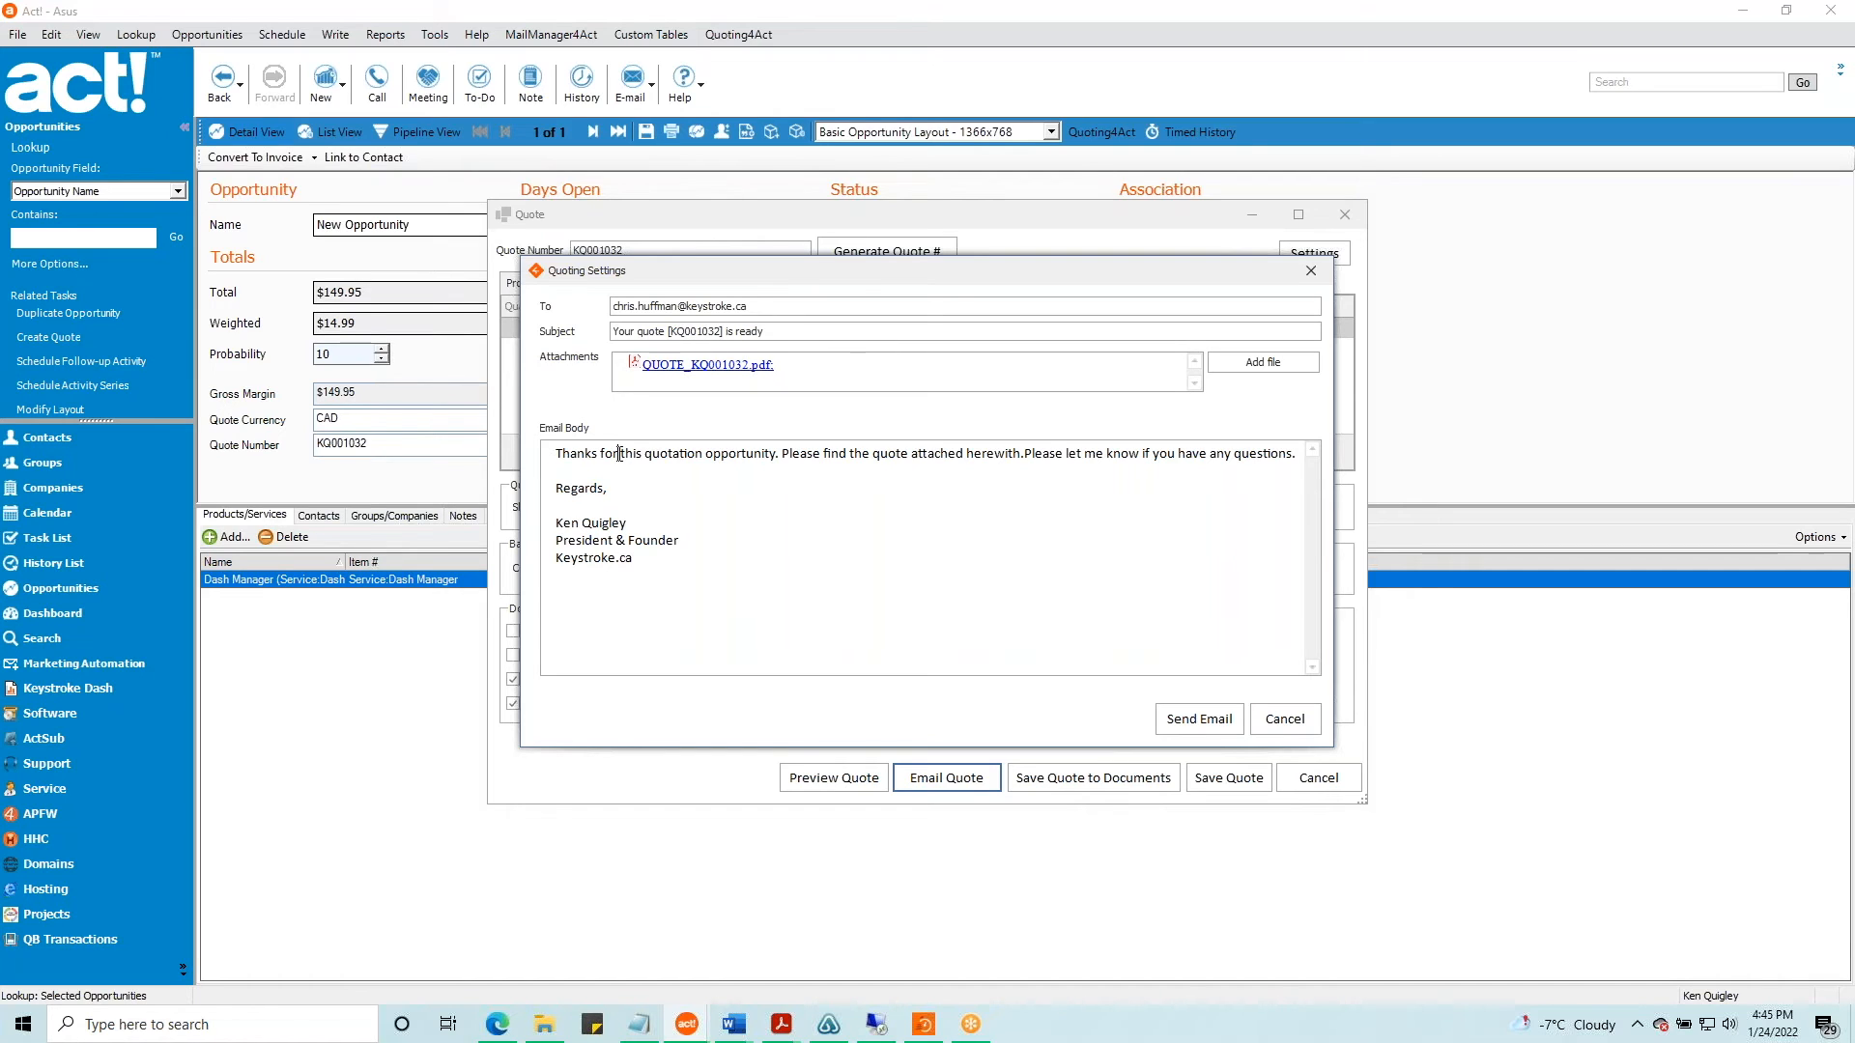
pyautogui.click(619, 454)
pyautogui.click(1187, 723)
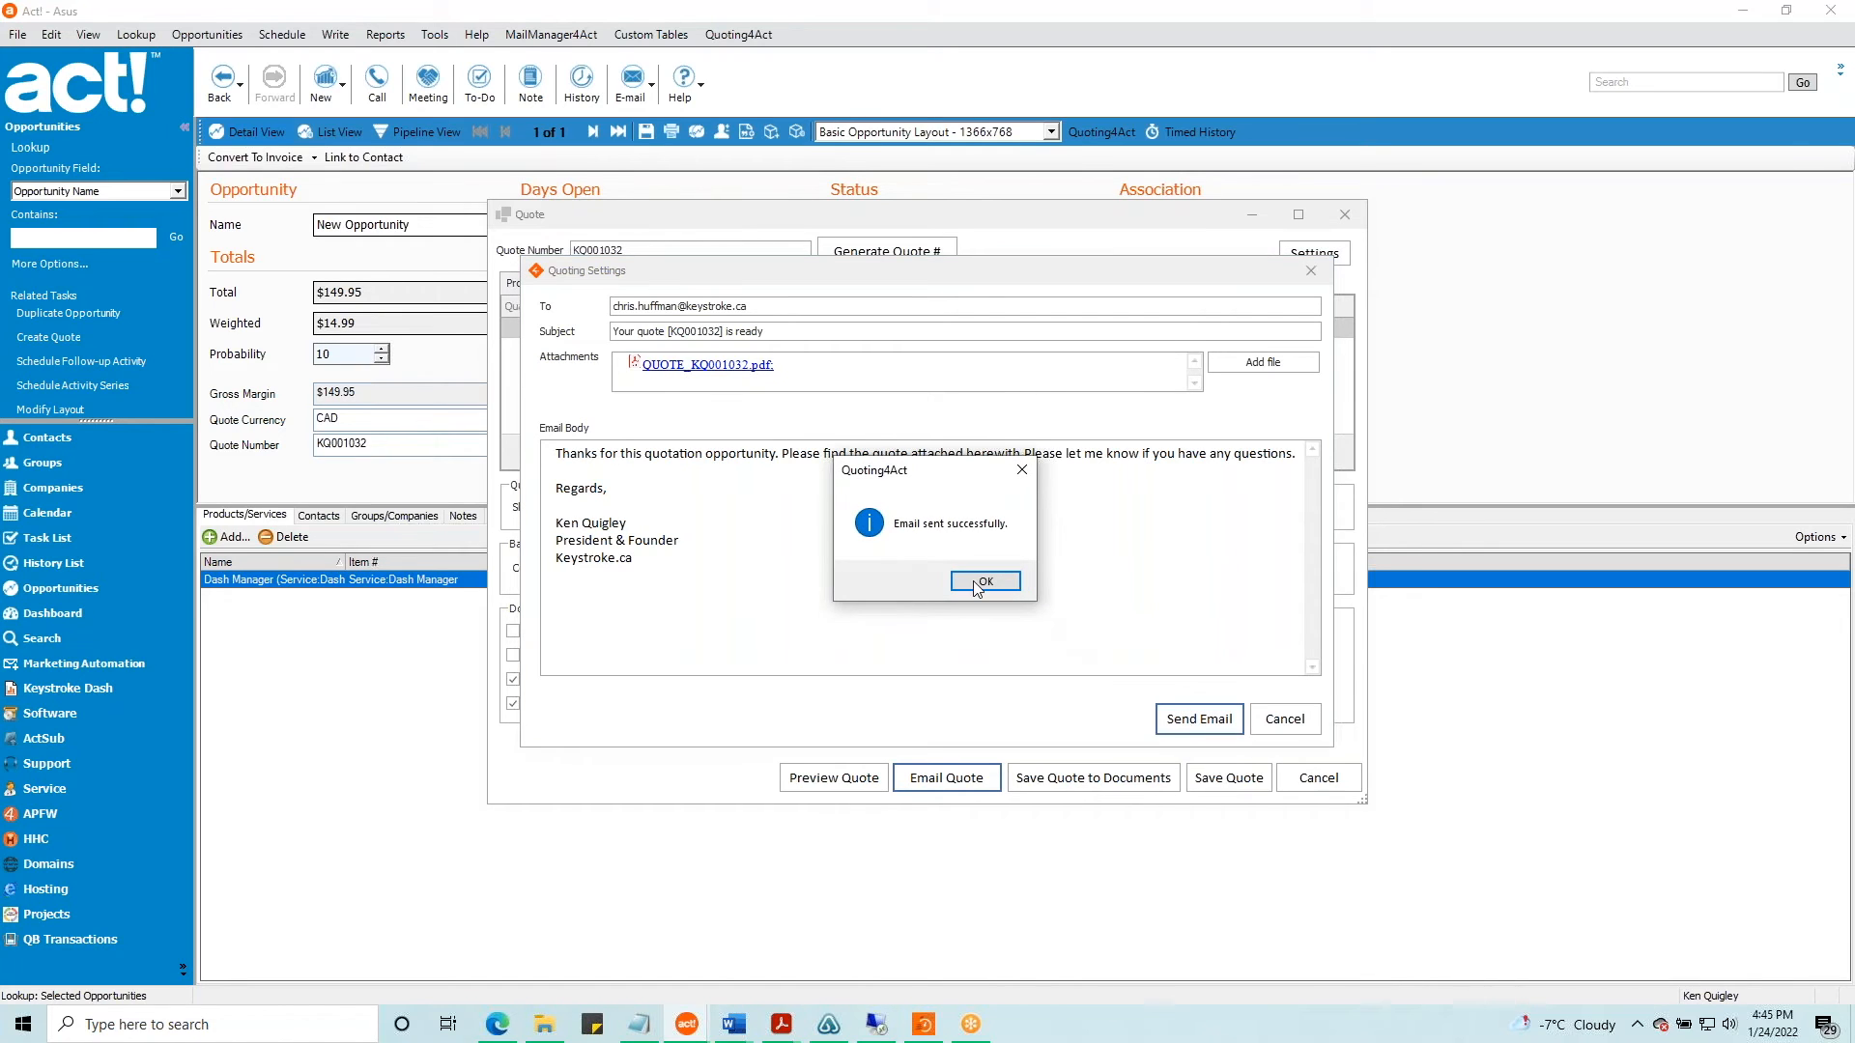
pyautogui.click(983, 581)
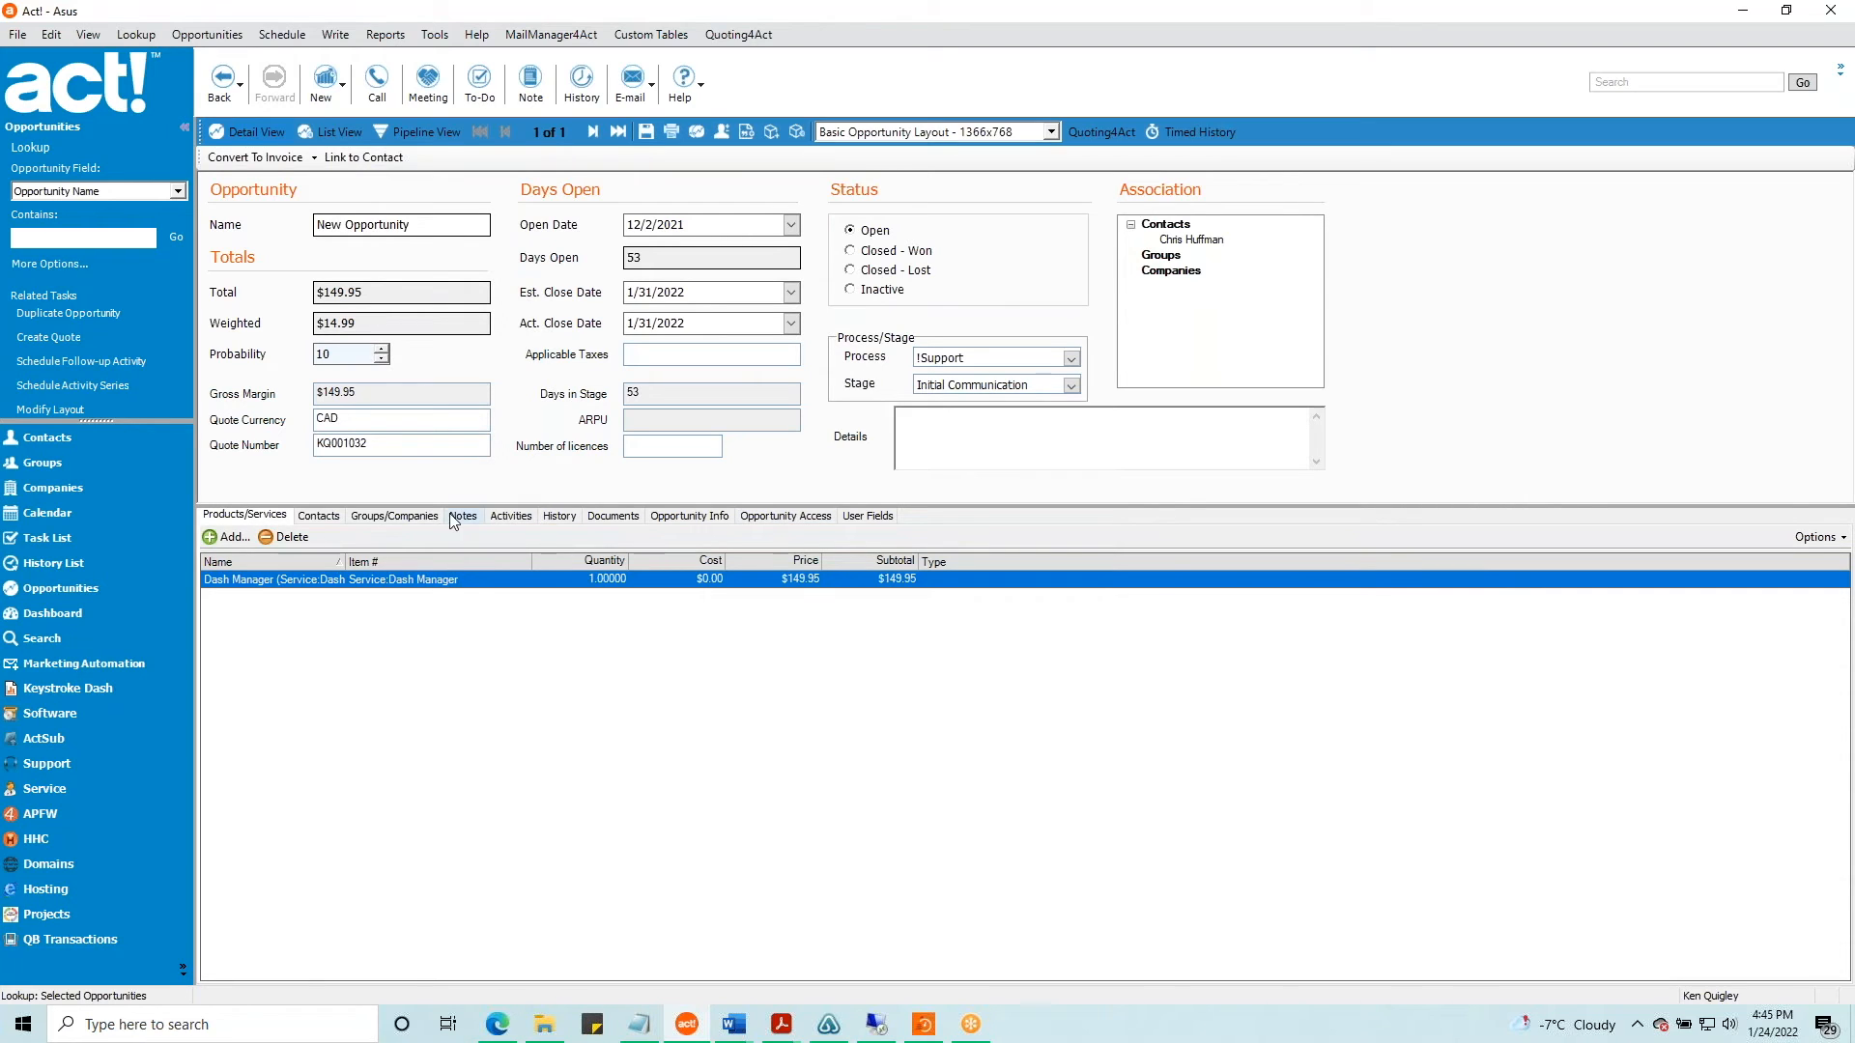
# Check the quote PDFs stored in the opportunity's documents
pyautogui.click(612, 515)
pyautogui.click(309, 582)
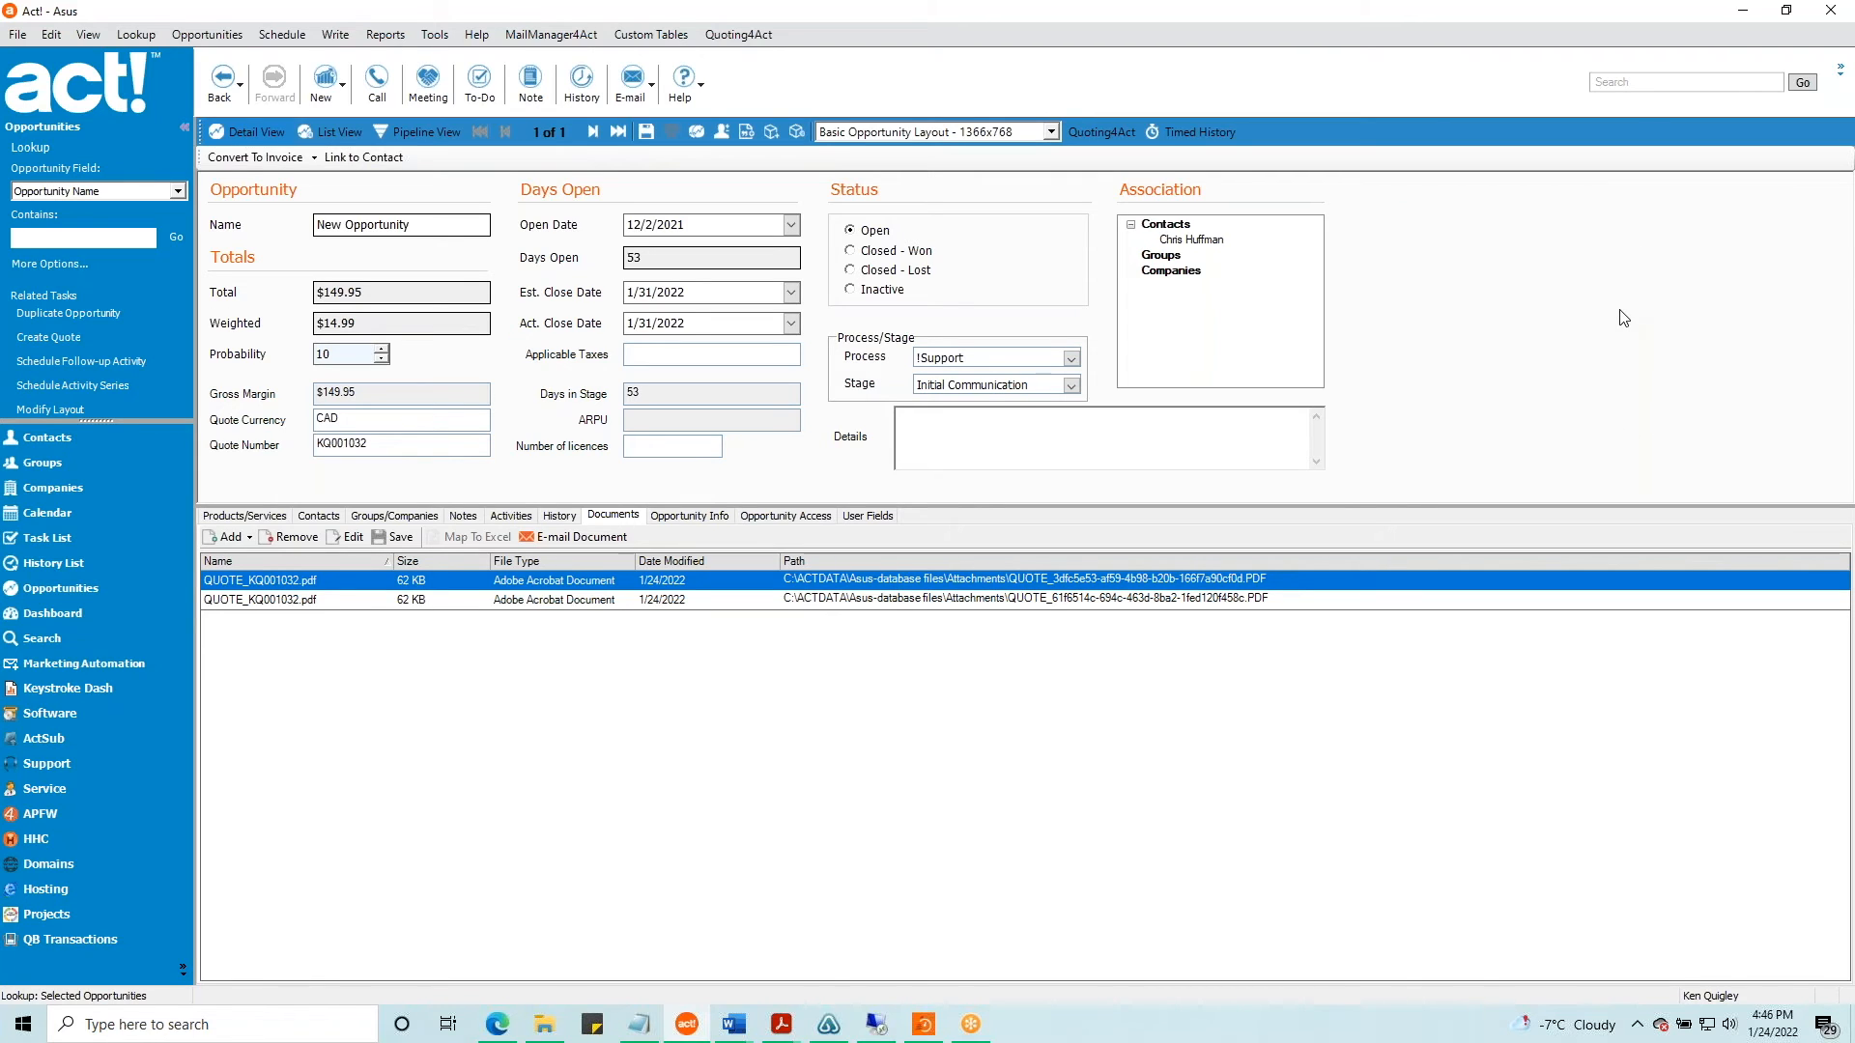
pyautogui.click(250, 600)
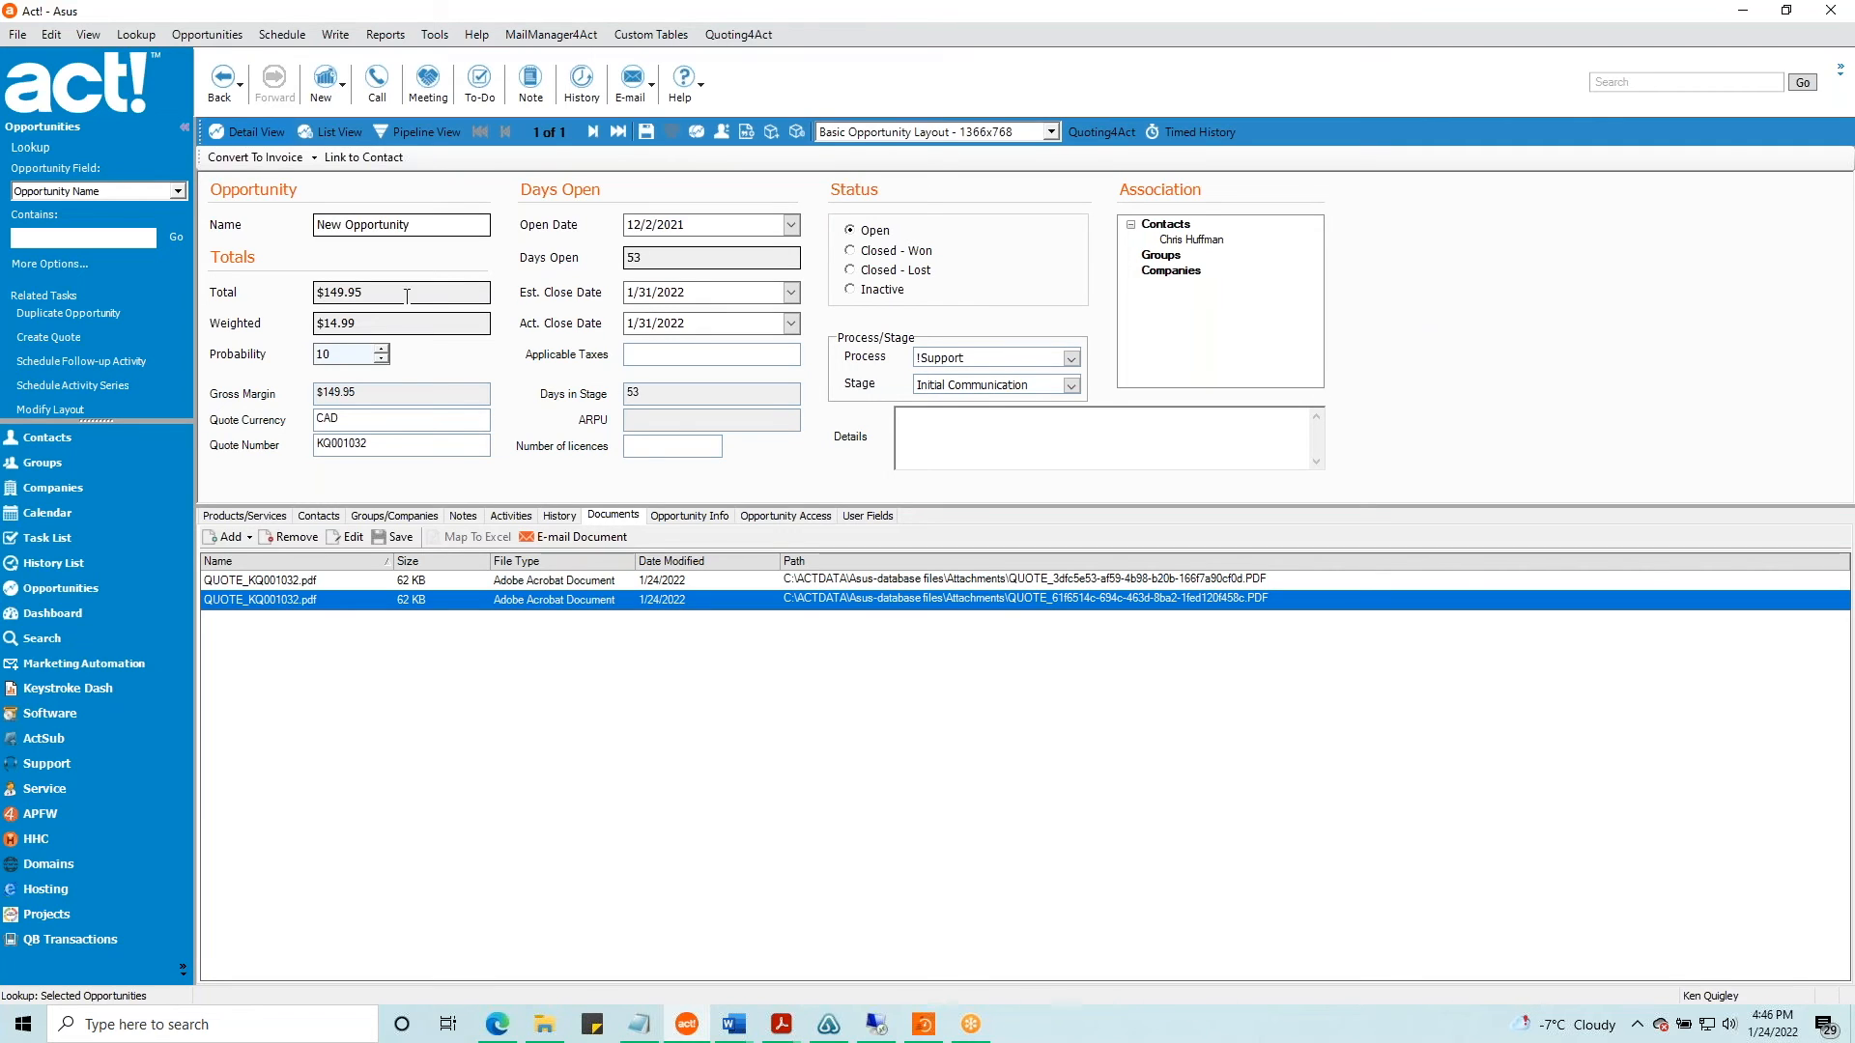
# Start converting the opportunity to an invoice and set the invoice's class to USA
pyautogui.click(314, 157)
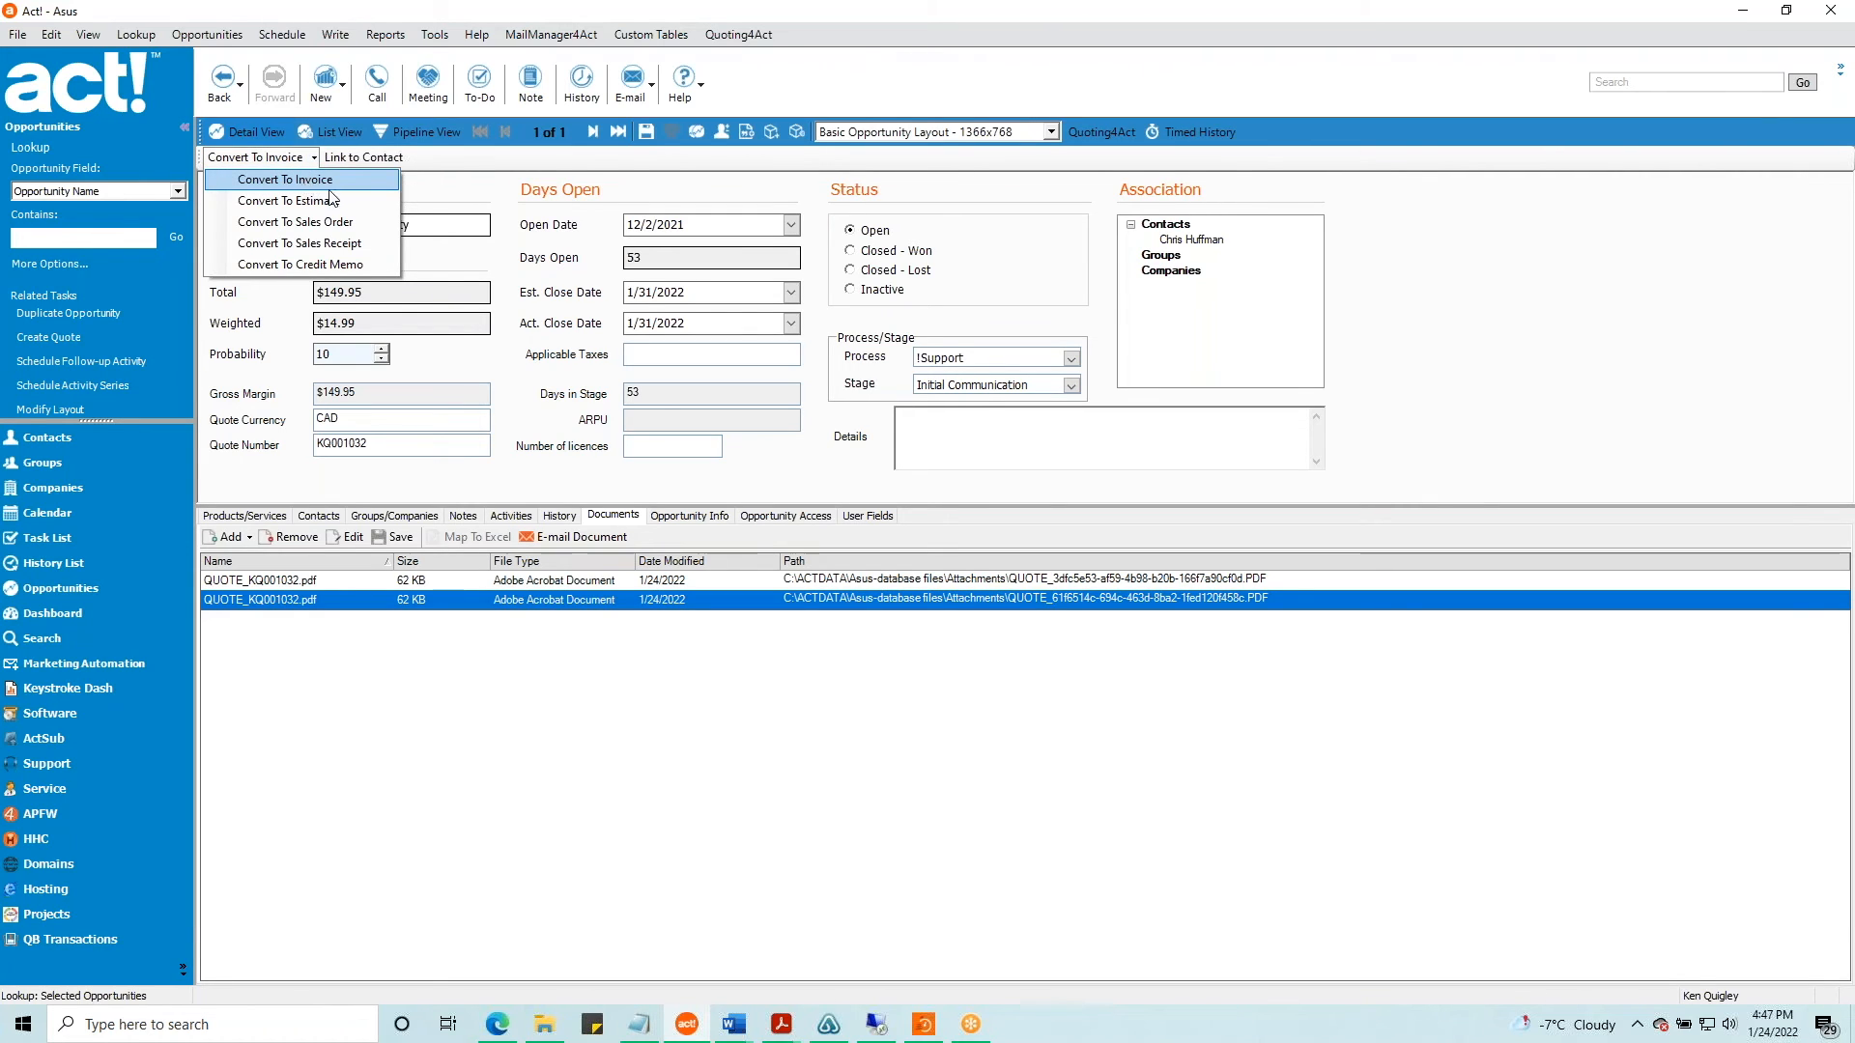
pyautogui.click(1492, 281)
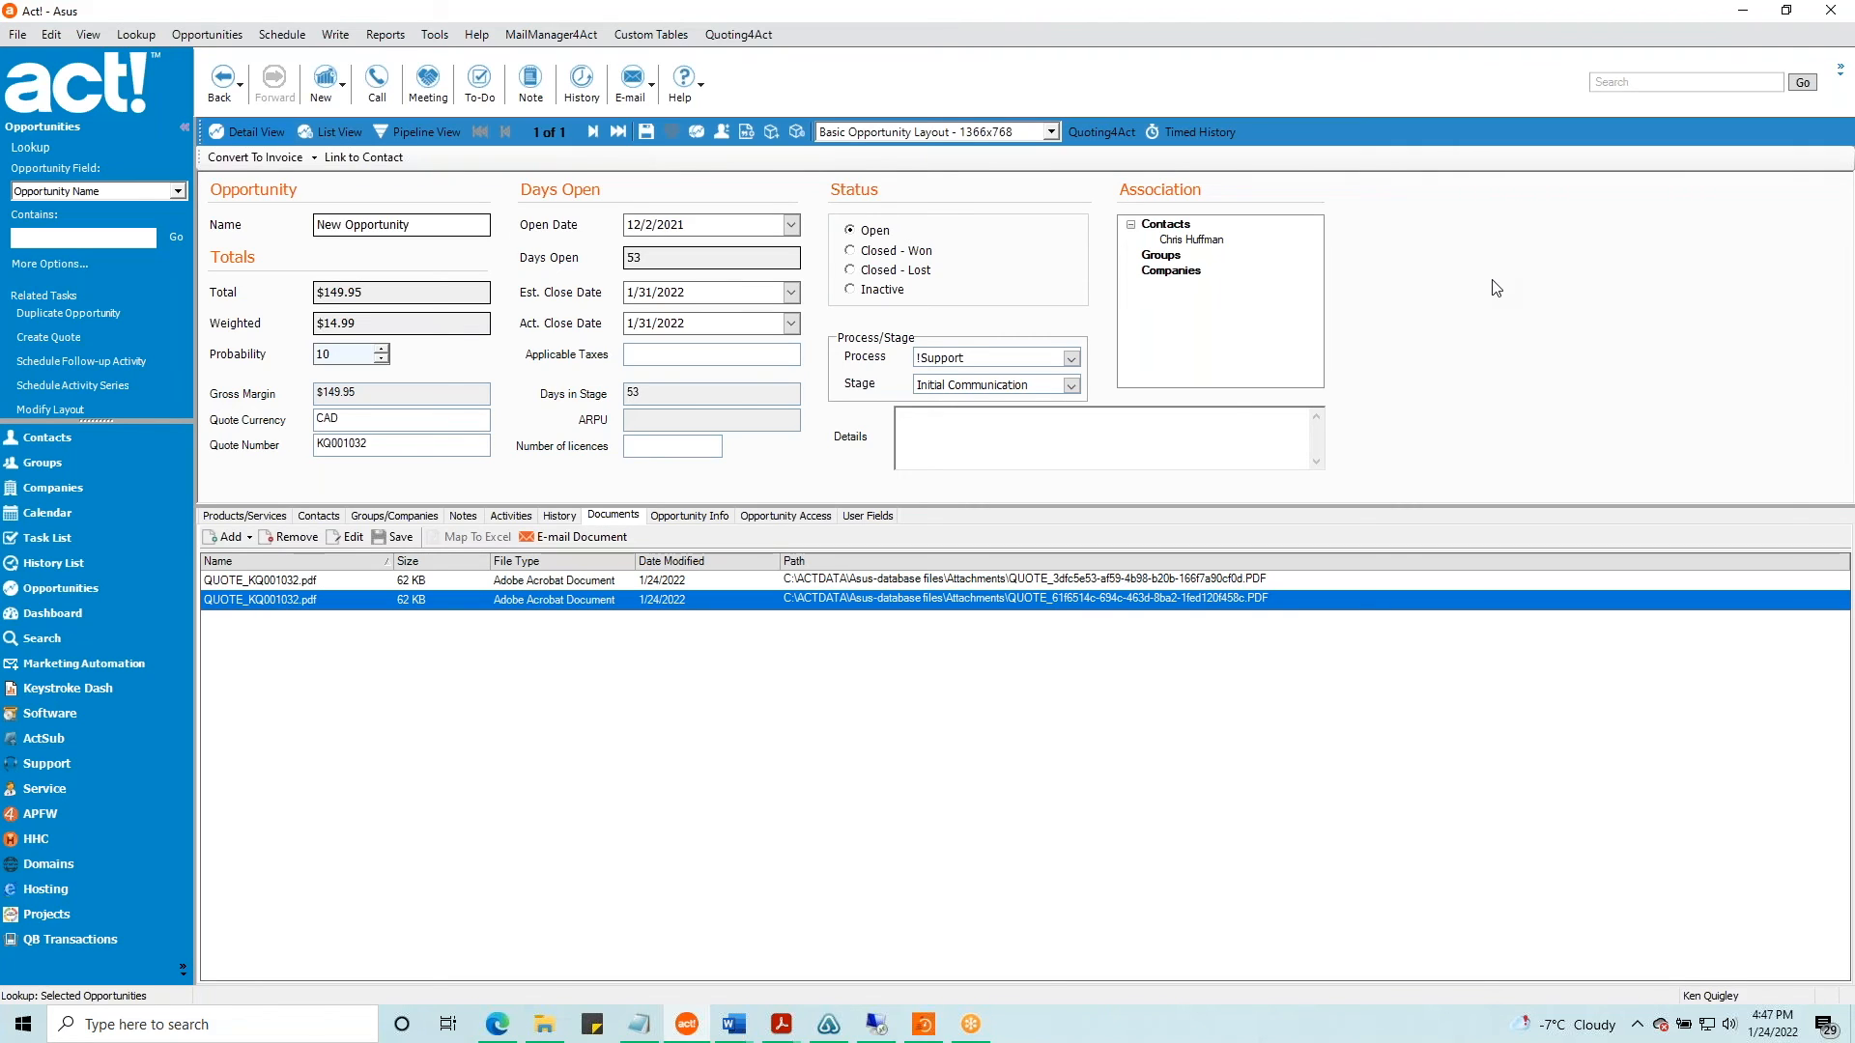
pyautogui.click(260, 160)
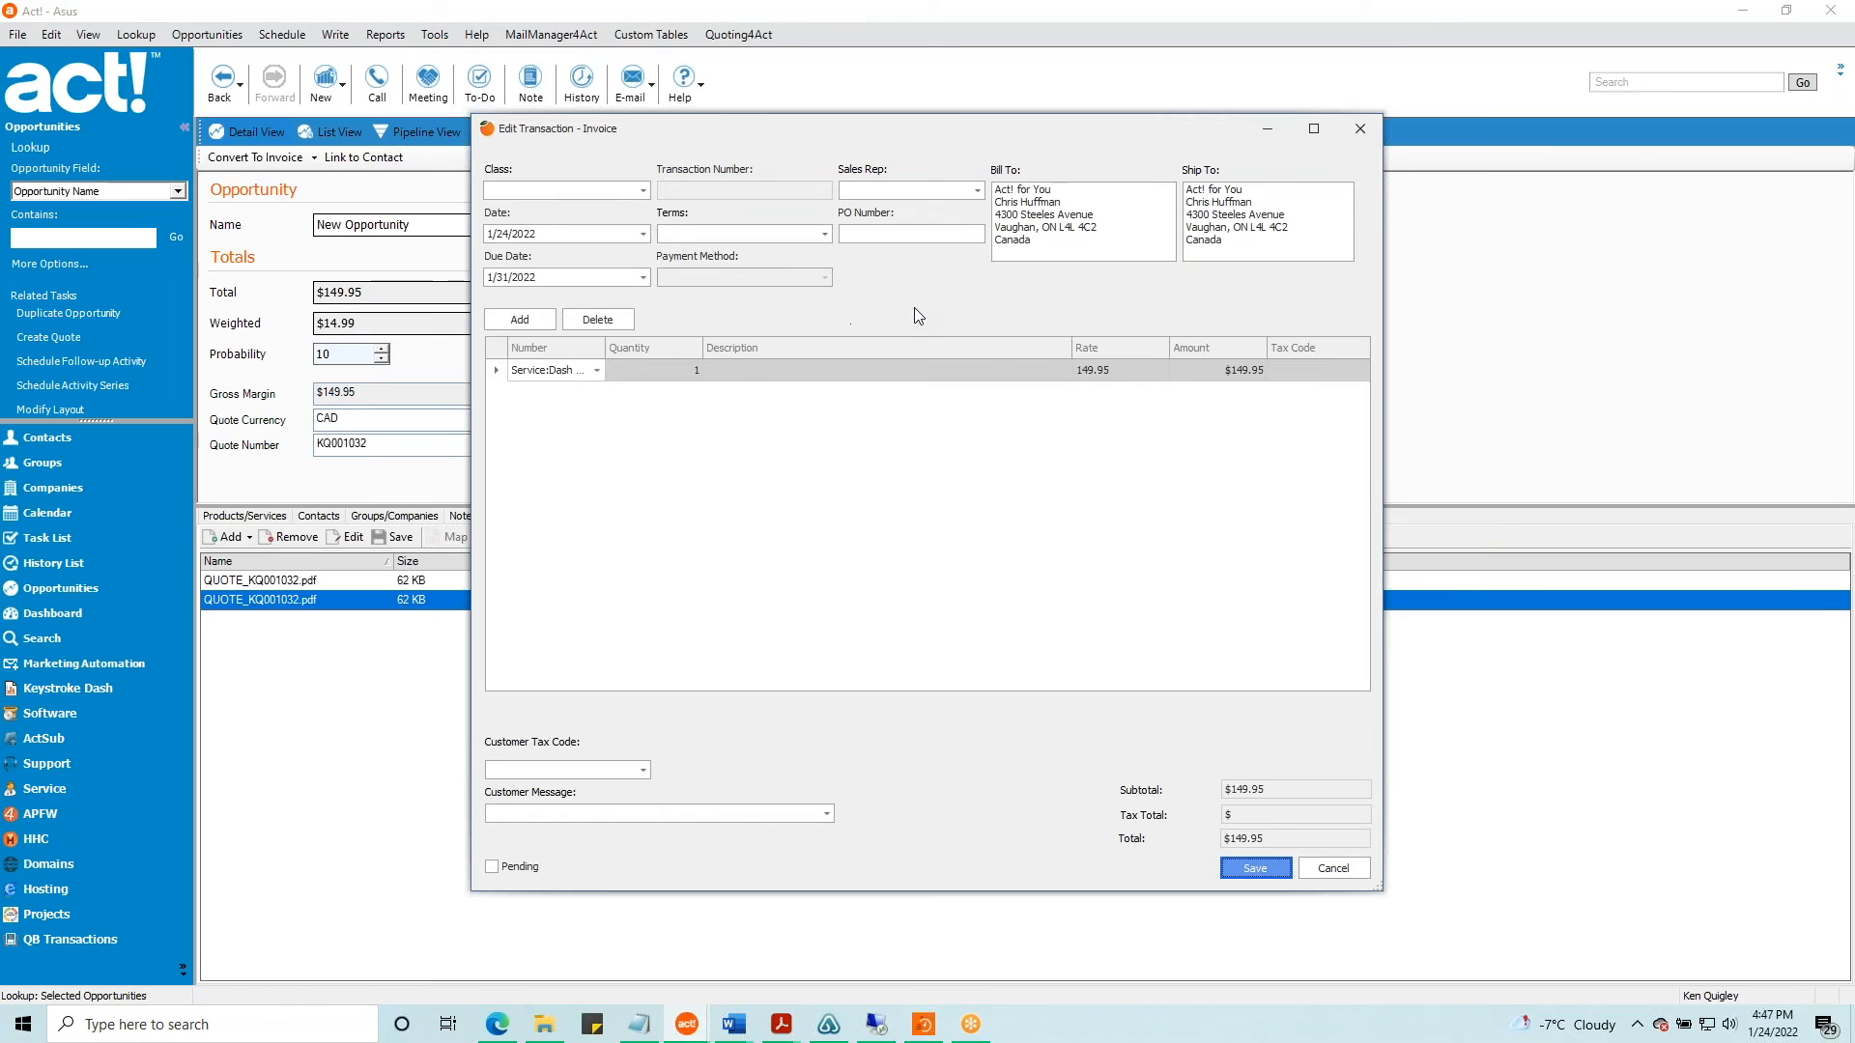
pyautogui.click(641, 192)
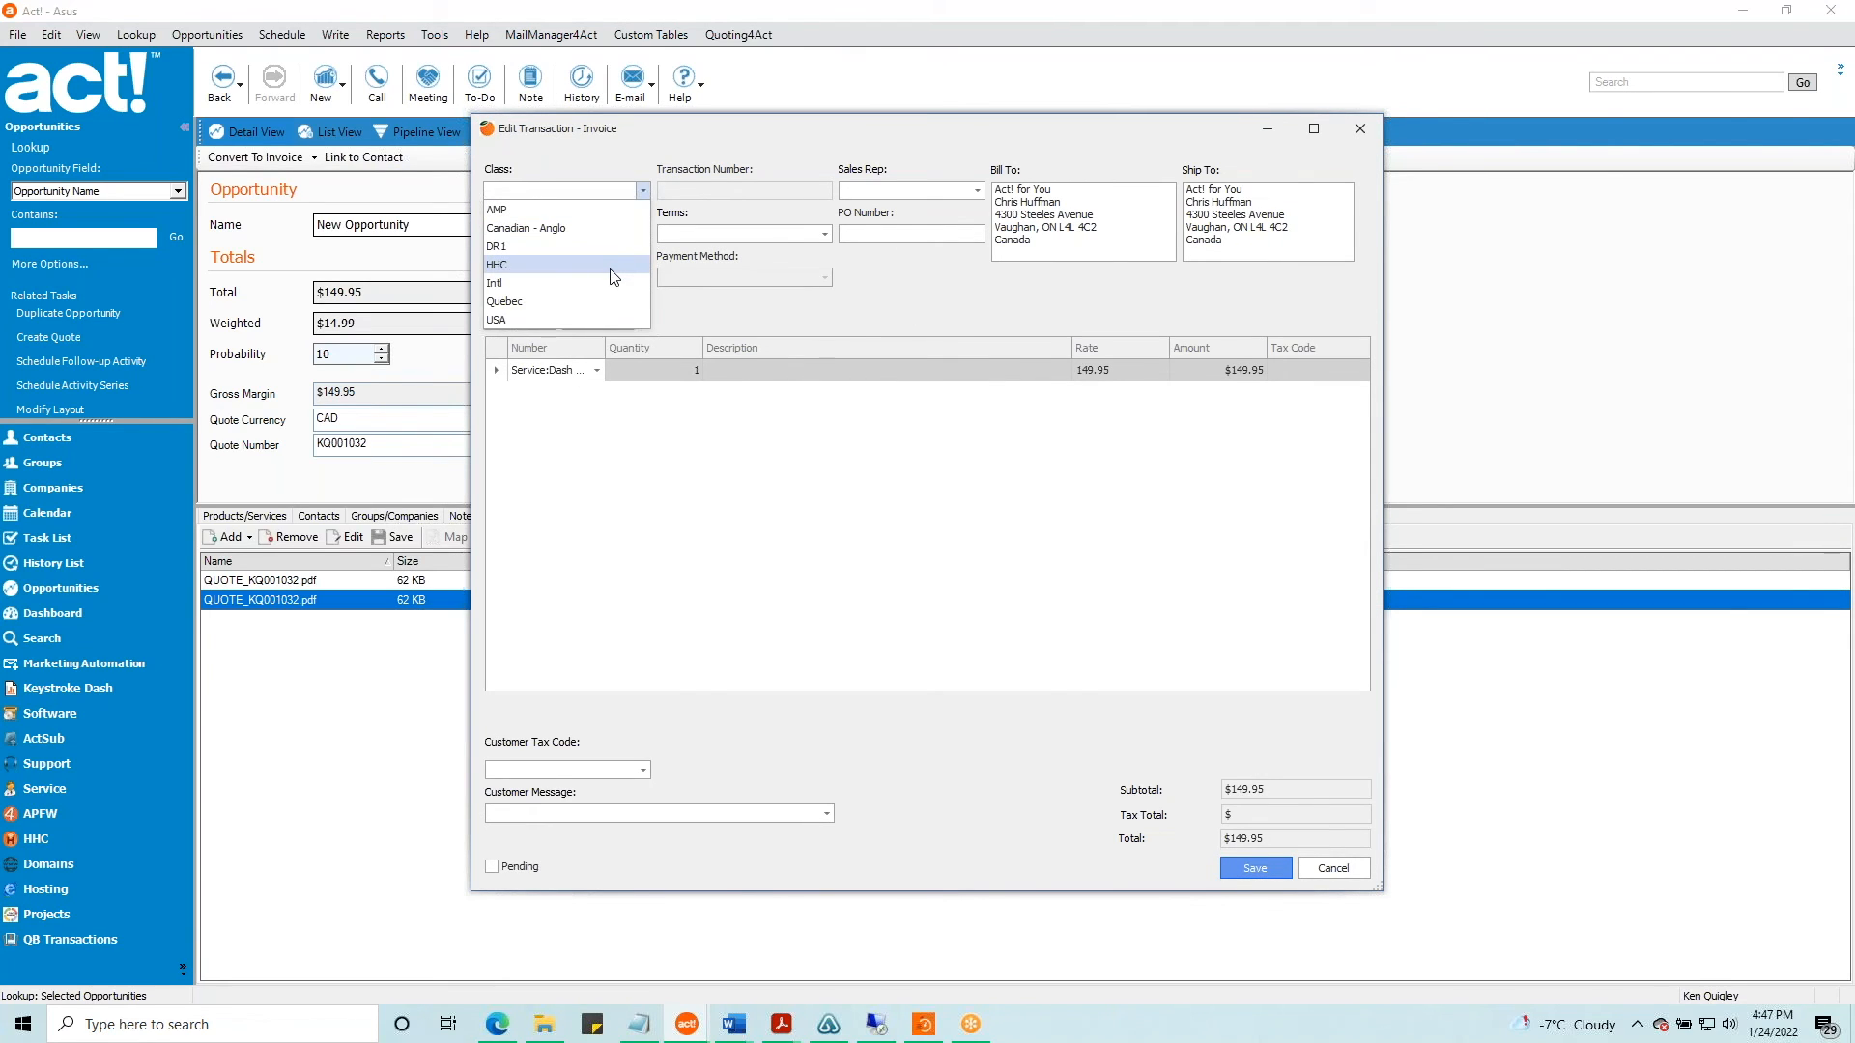
pyautogui.click(570, 317)
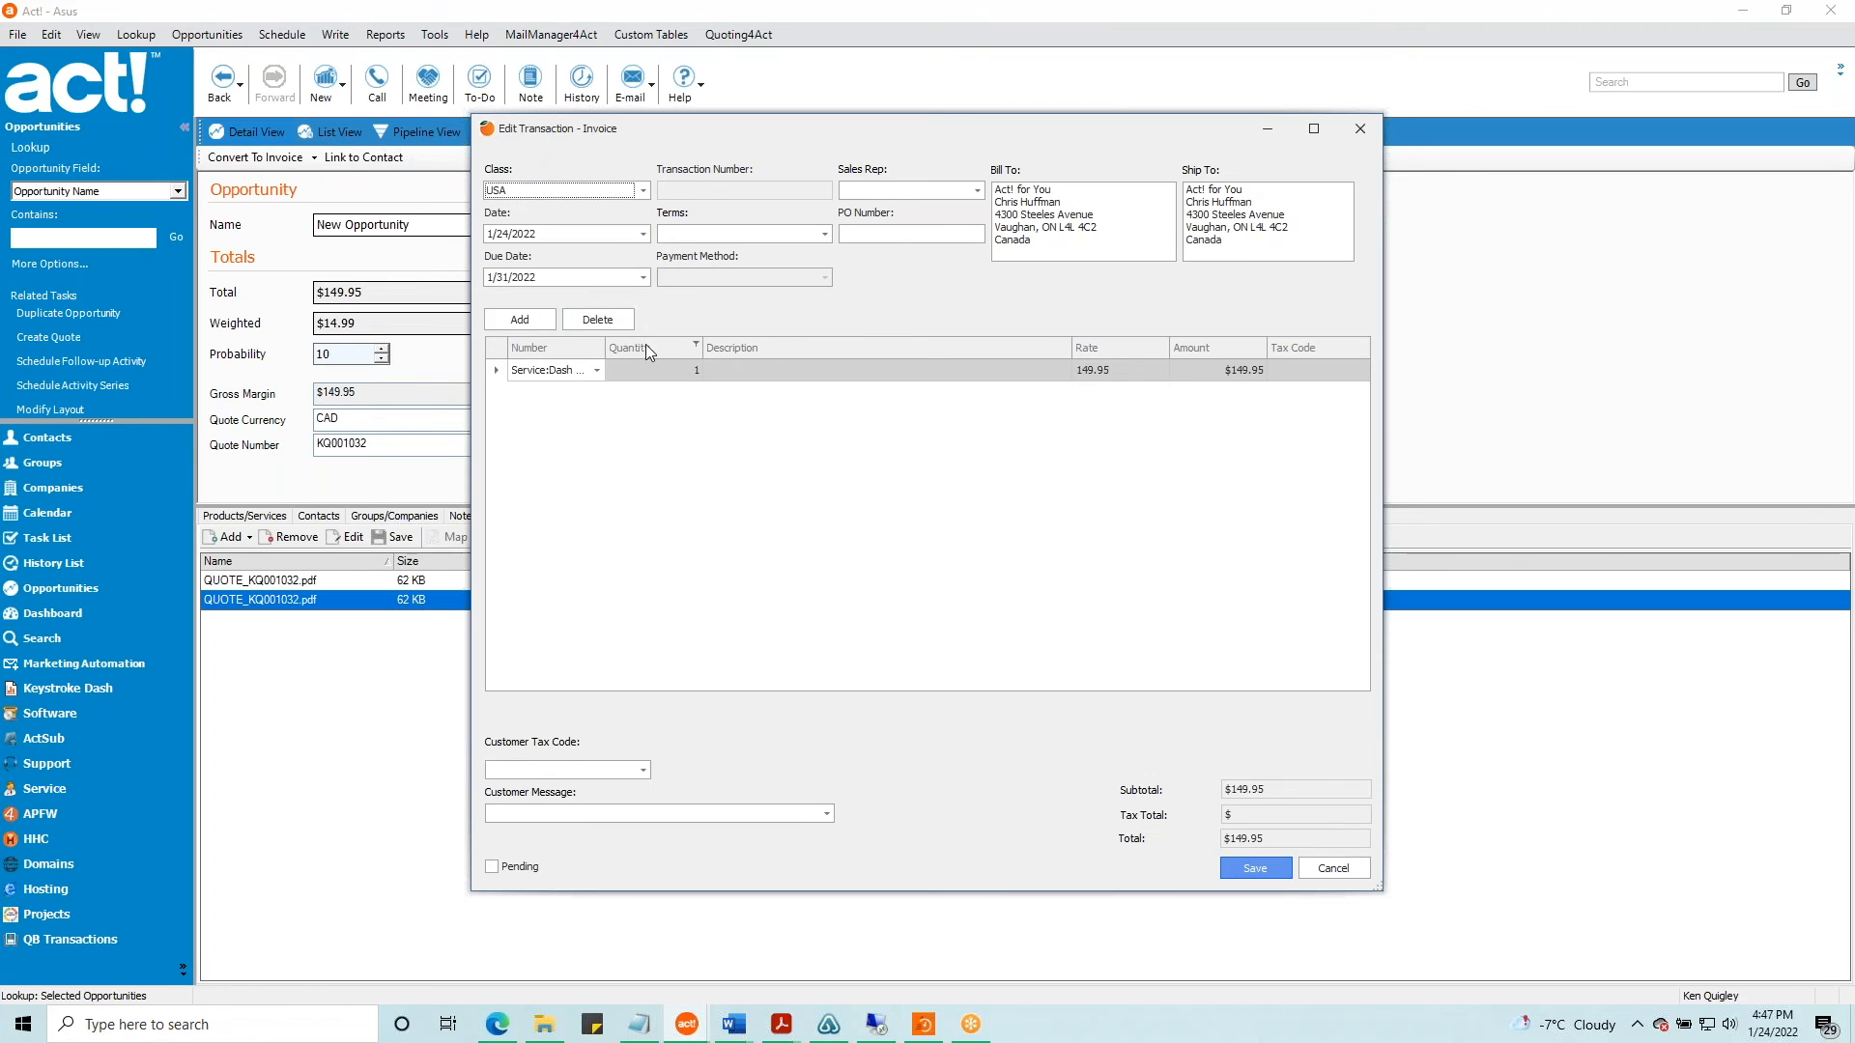
# Change the invoice's class to Canadian - Anglo and select the logged-in user's own name as the sales rep
pyautogui.click(643, 191)
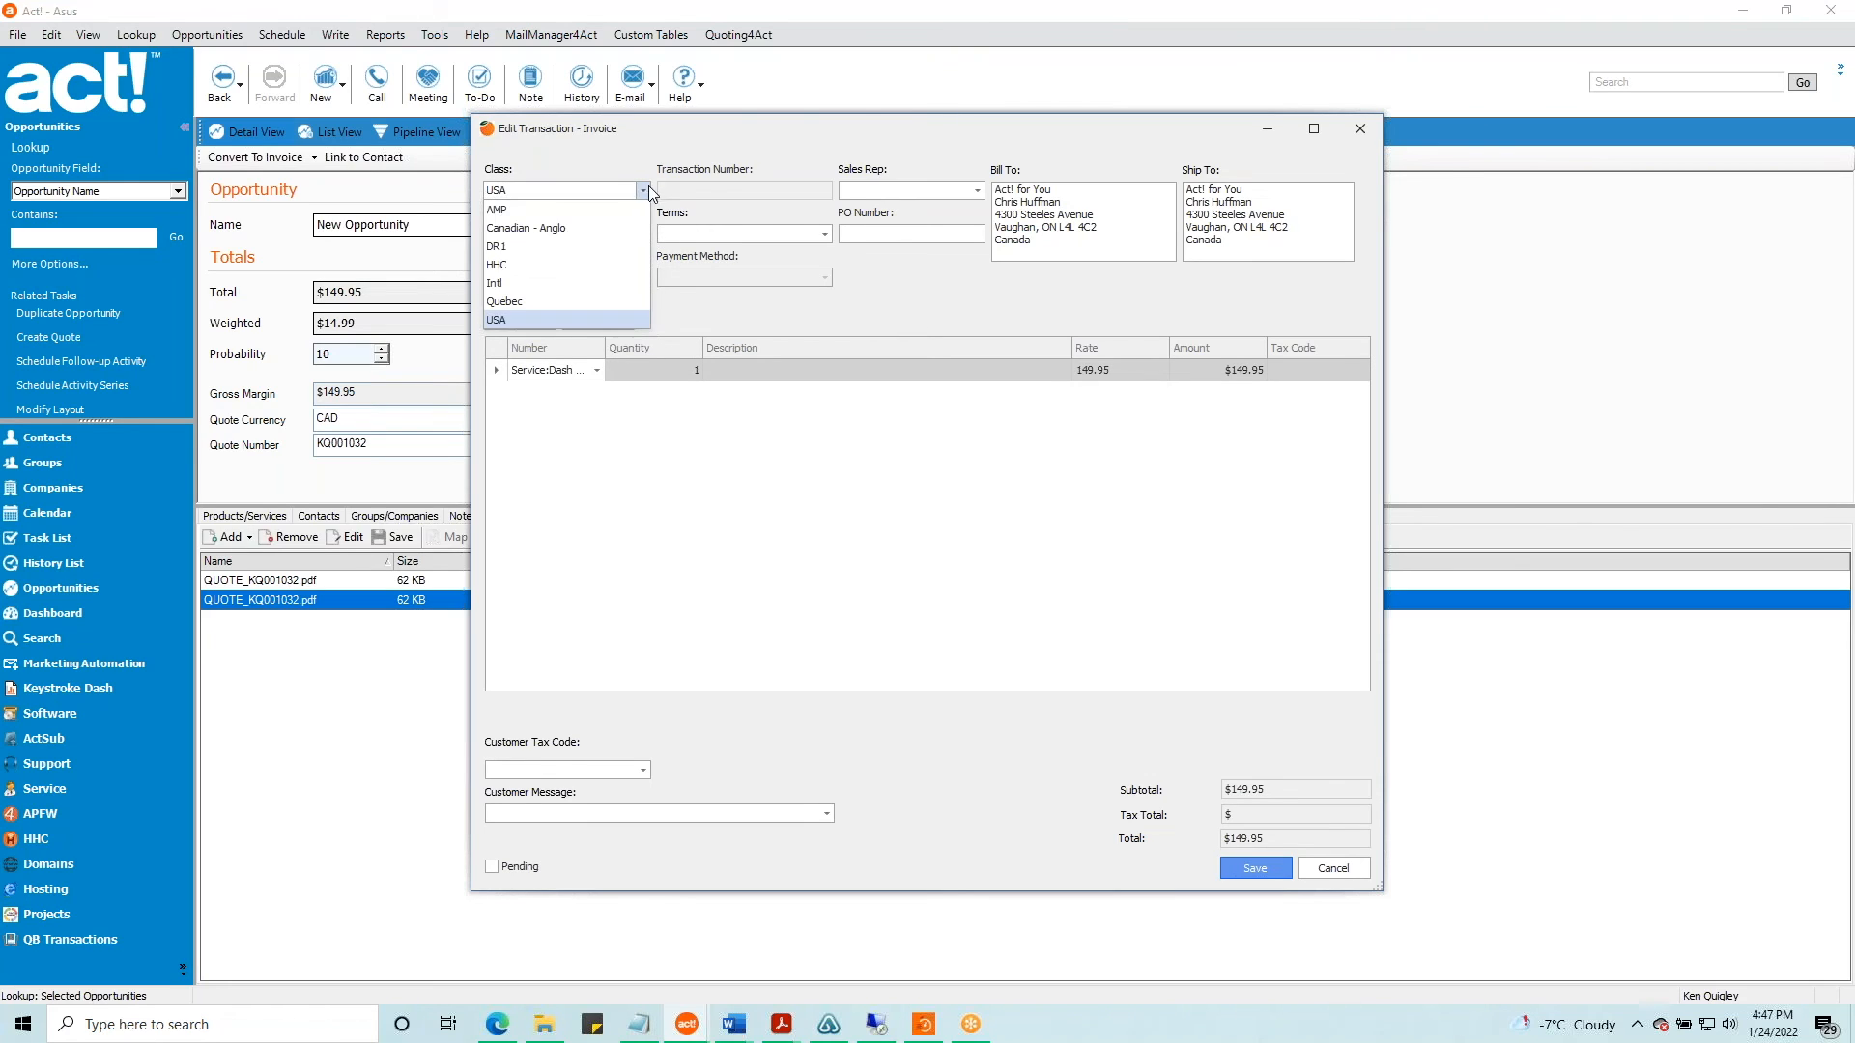
pyautogui.click(620, 229)
pyautogui.click(978, 190)
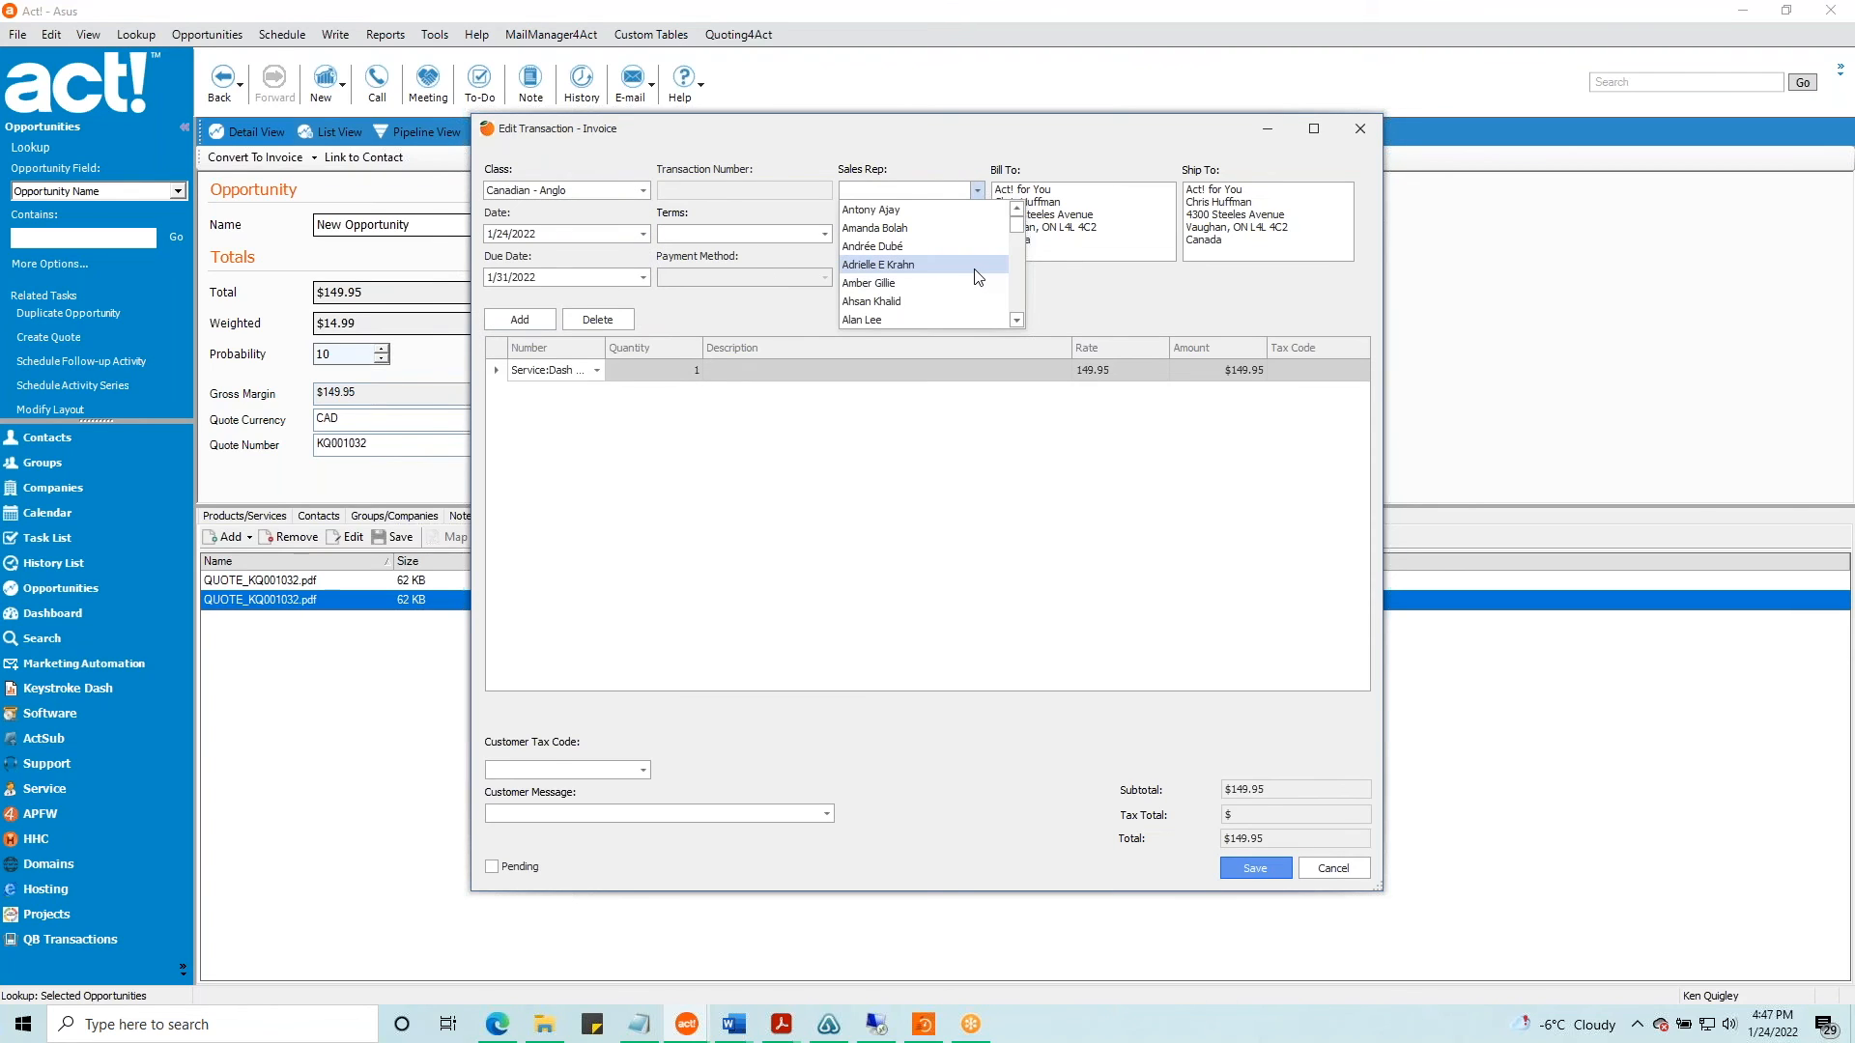
pyautogui.write('k')
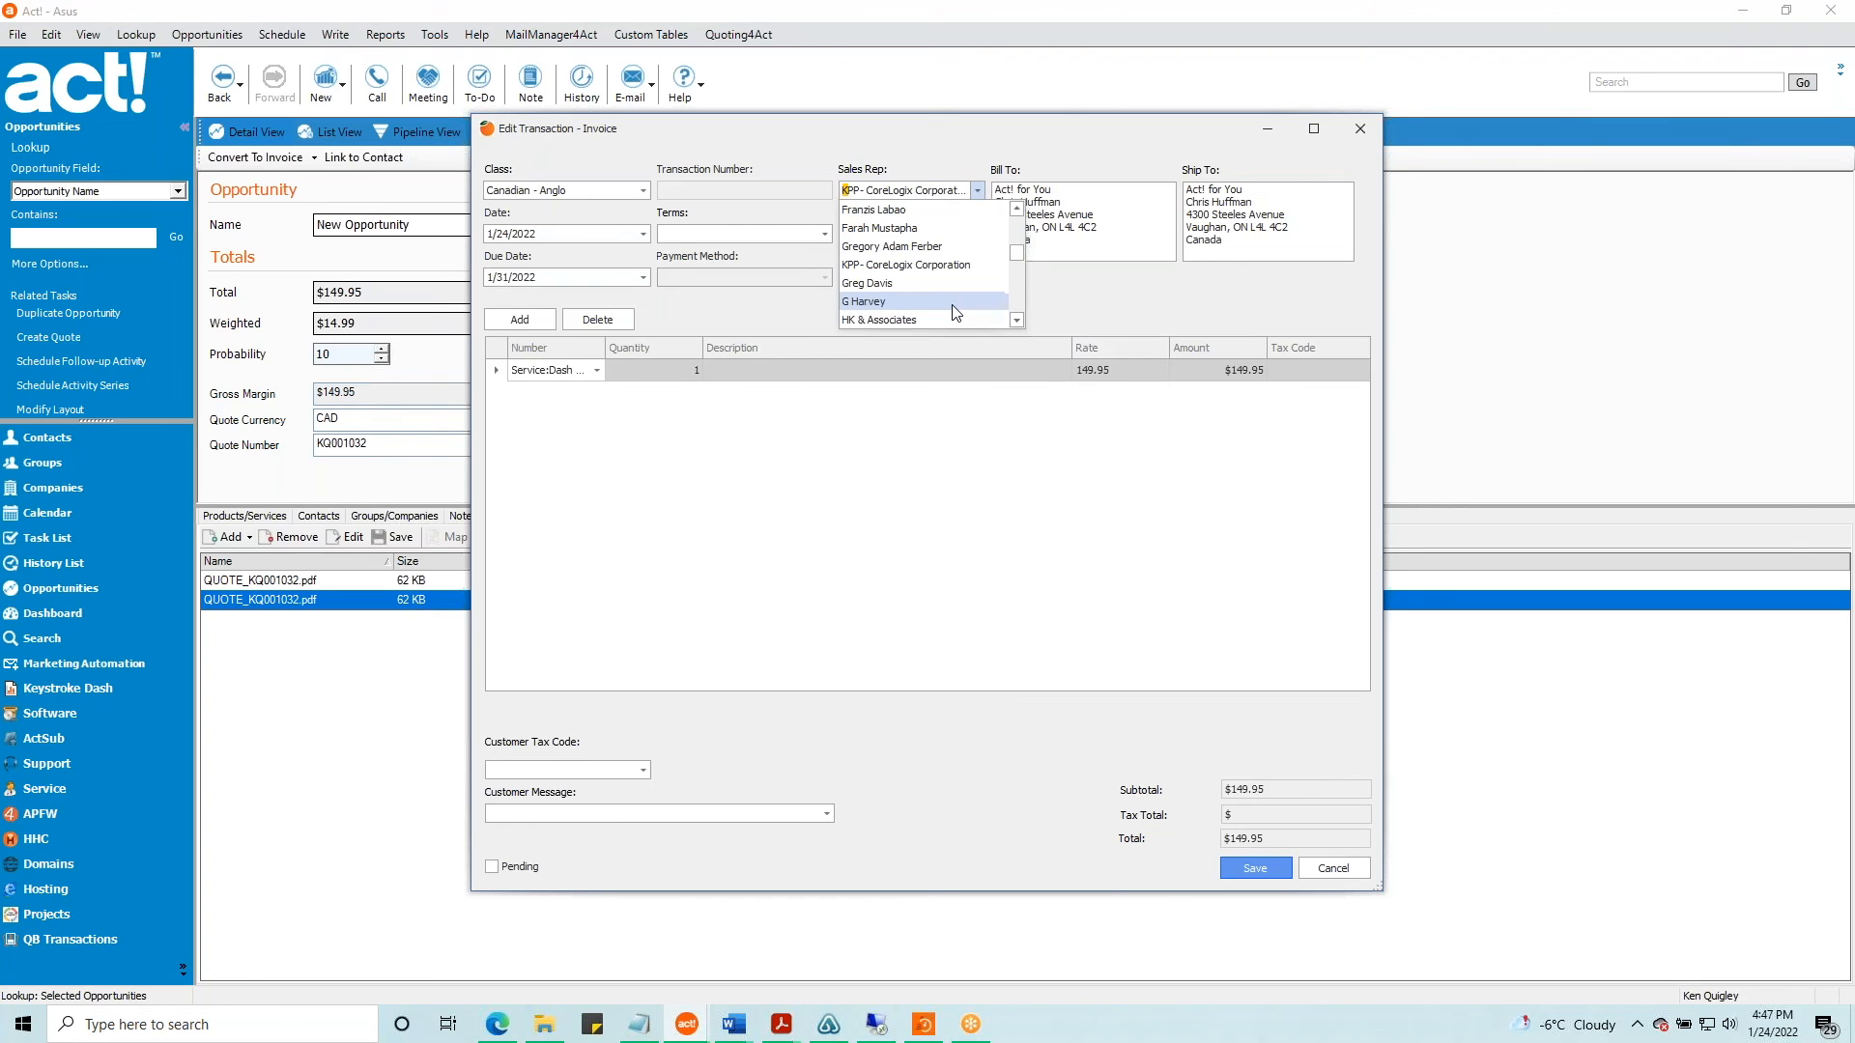
pyautogui.scroll(-5, 954, 309)
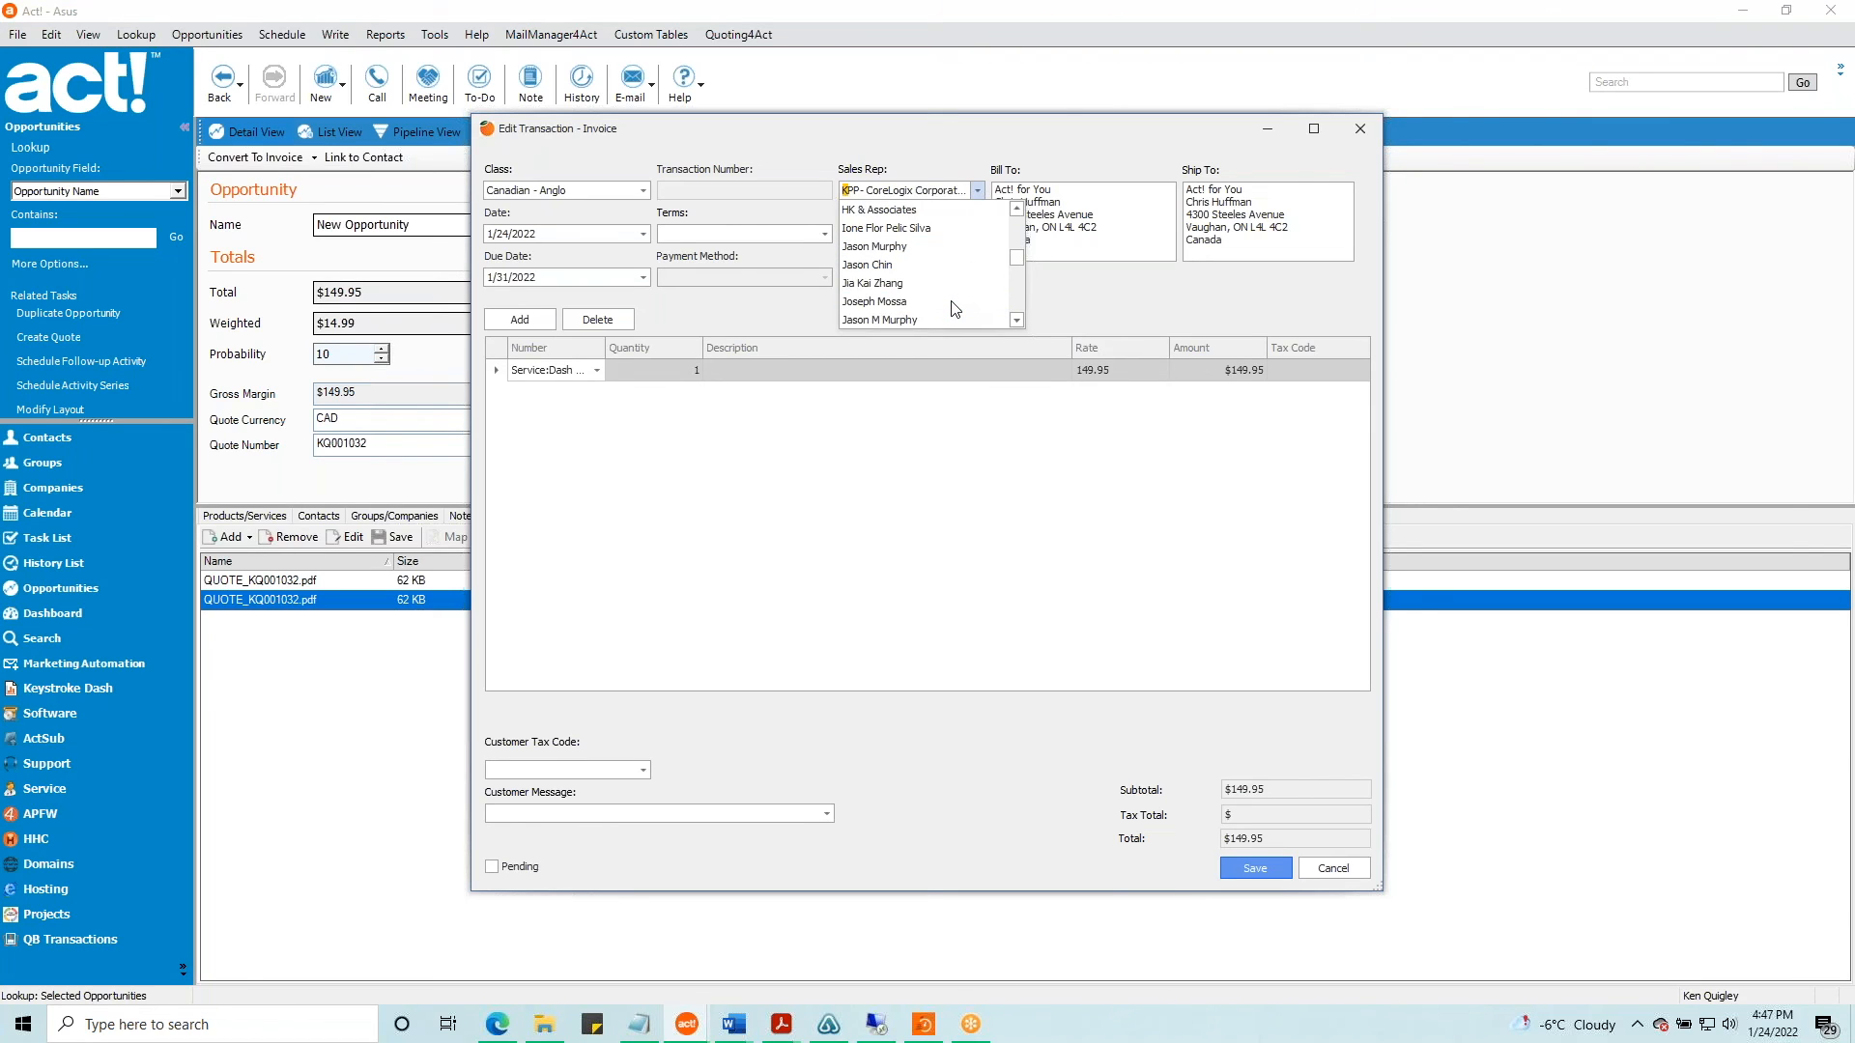
pyautogui.scroll(-3, 954, 308)
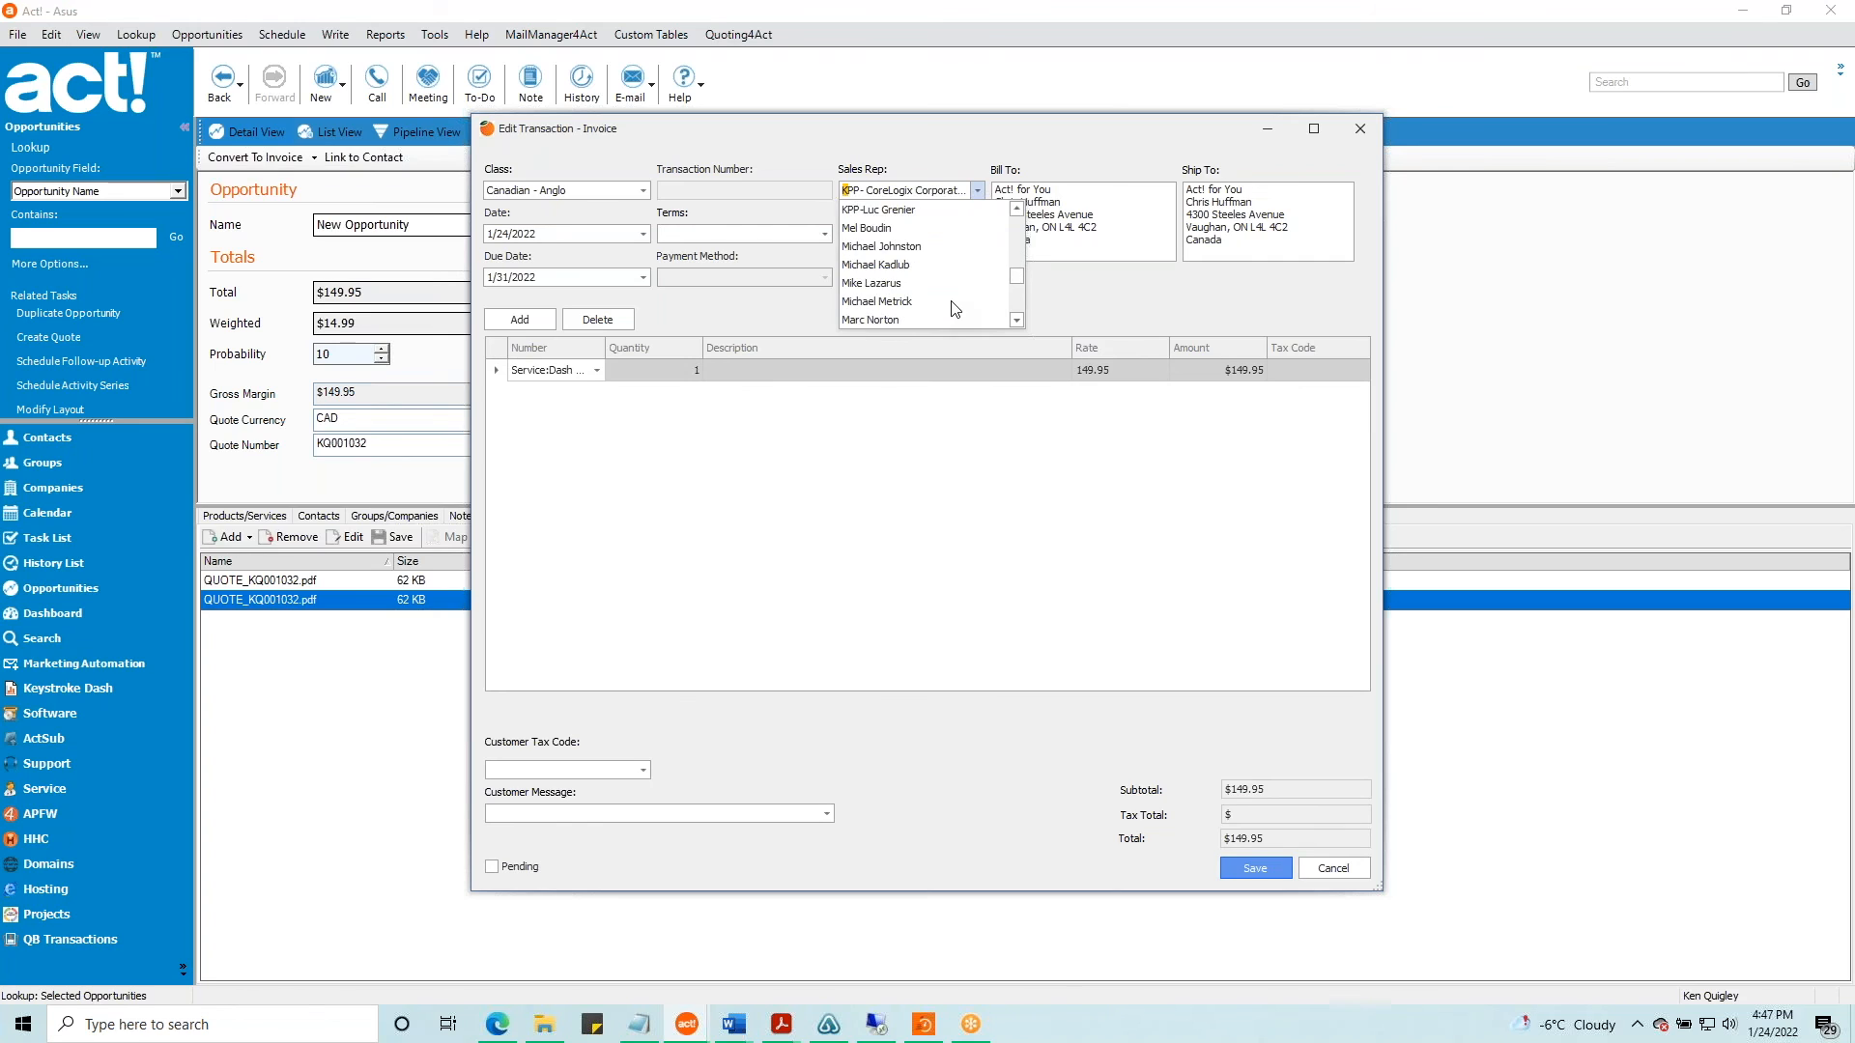
pyautogui.scroll(2, 954, 308)
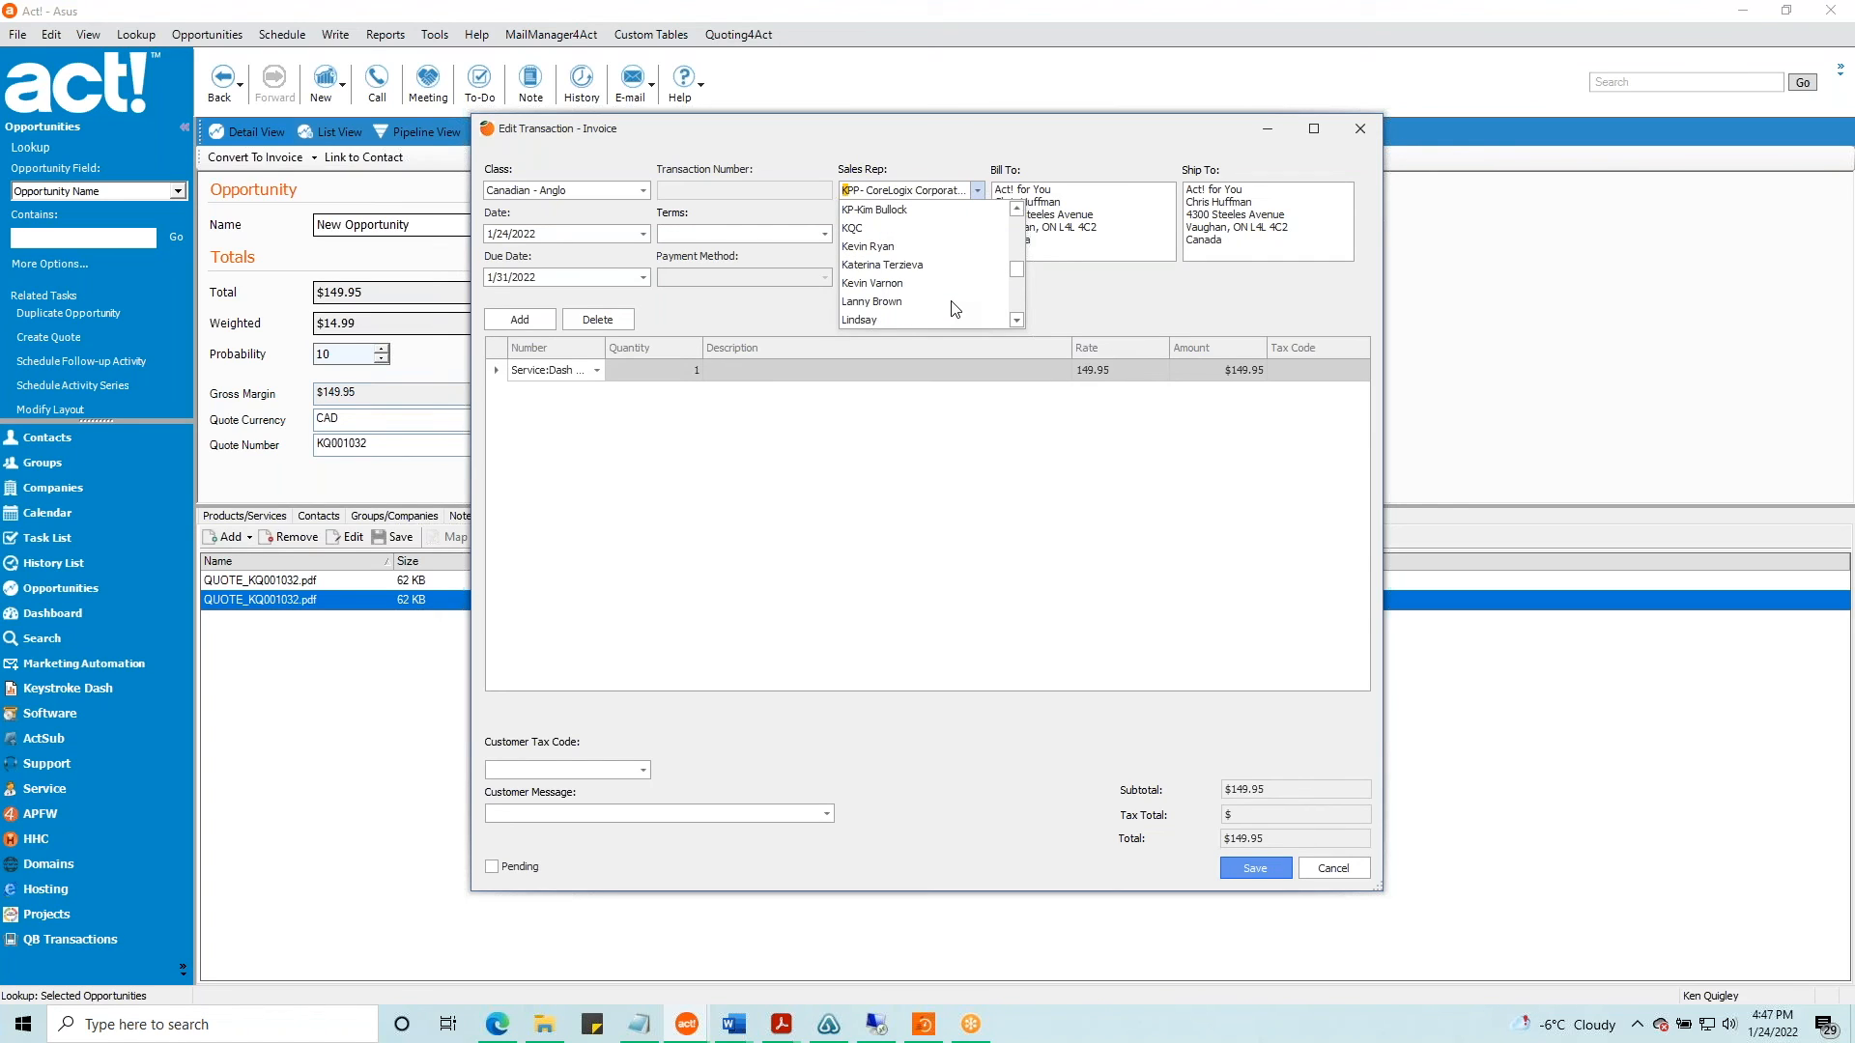
pyautogui.click(1017, 209)
pyautogui.click(1017, 209)
pyautogui.click(966, 228)
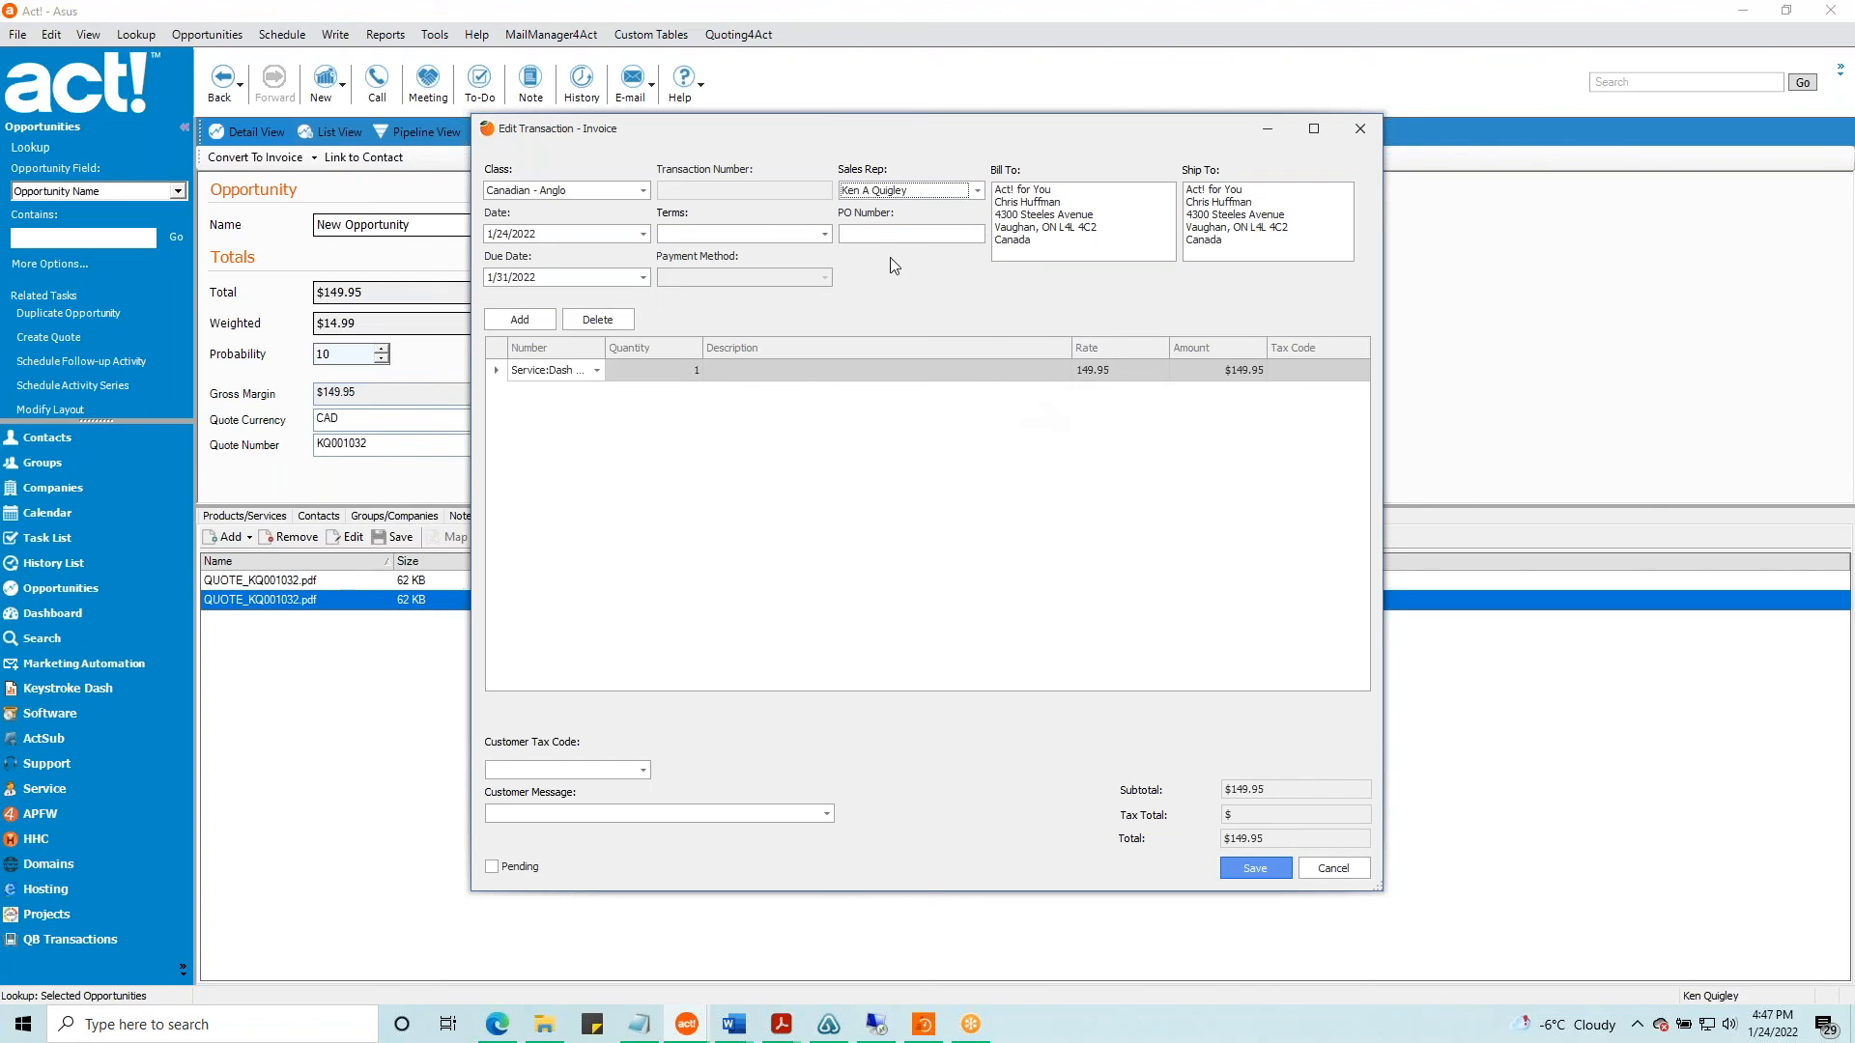
# Set the invoice's terms to Due on receipt and its customer tax code to H
pyautogui.click(825, 235)
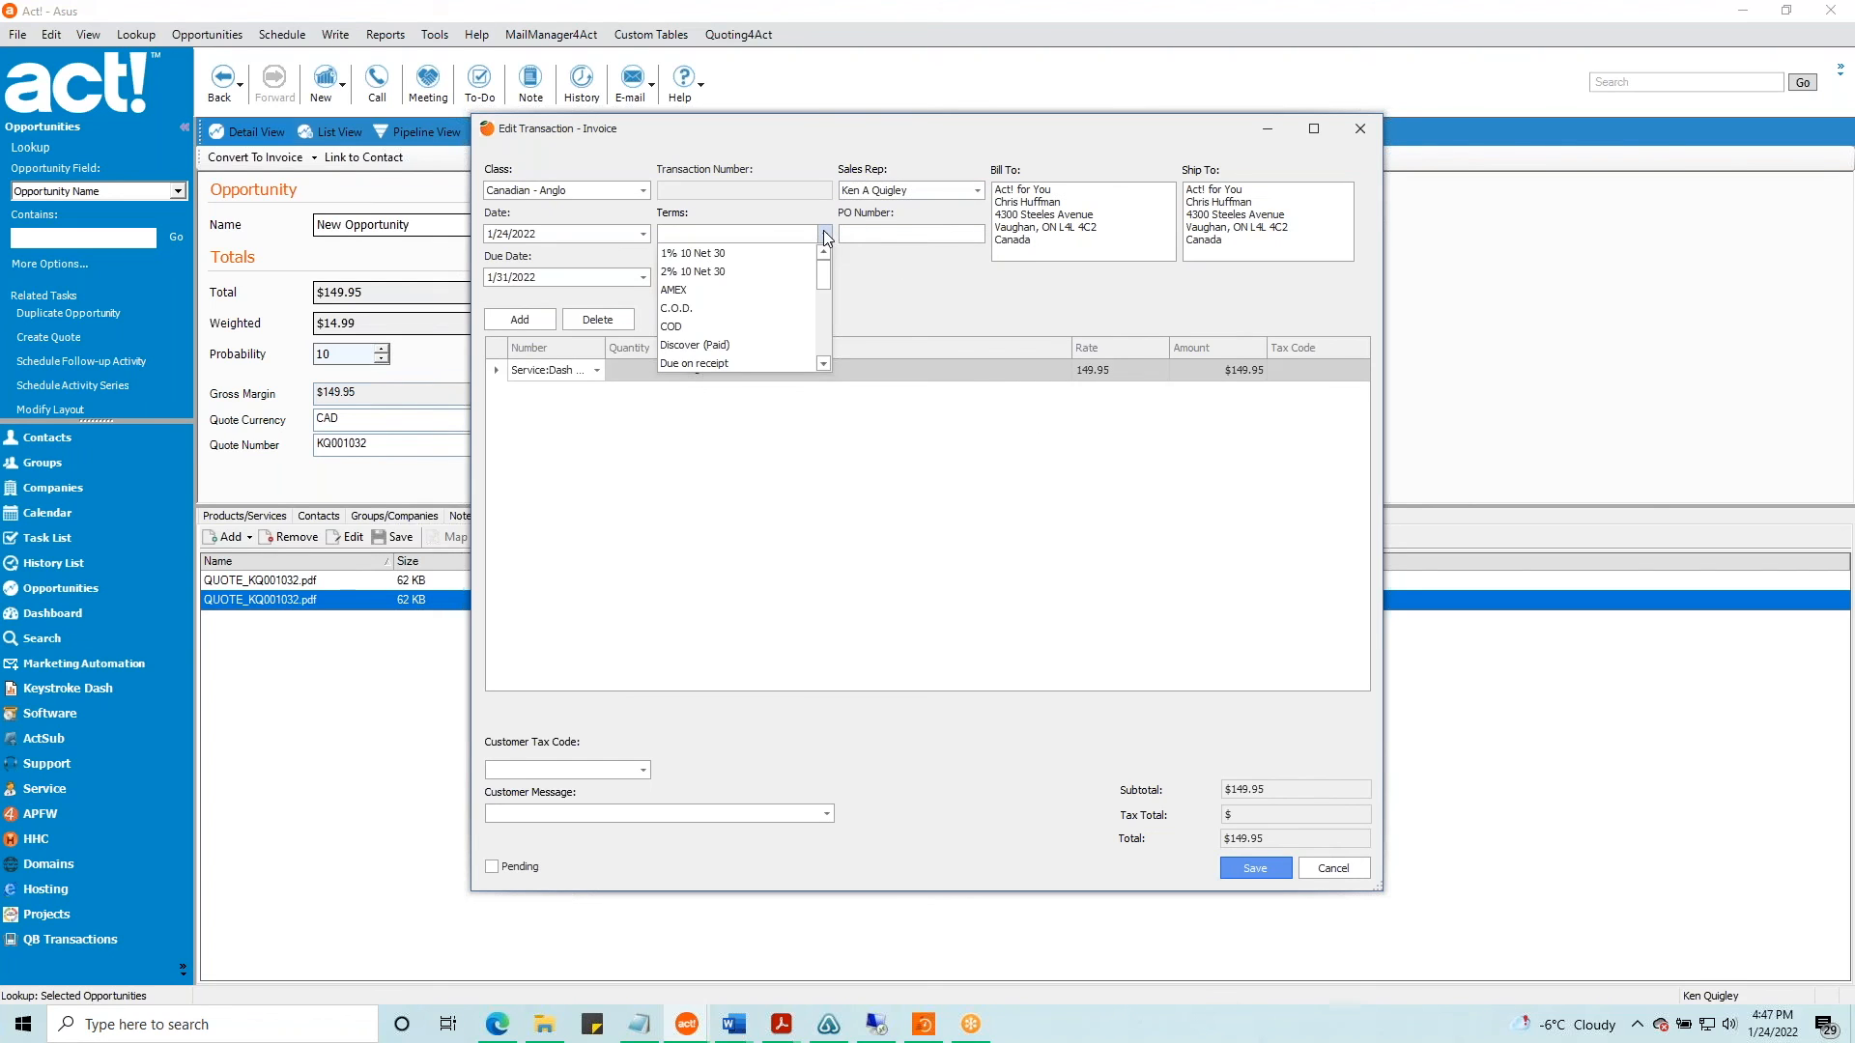
pyautogui.click(779, 364)
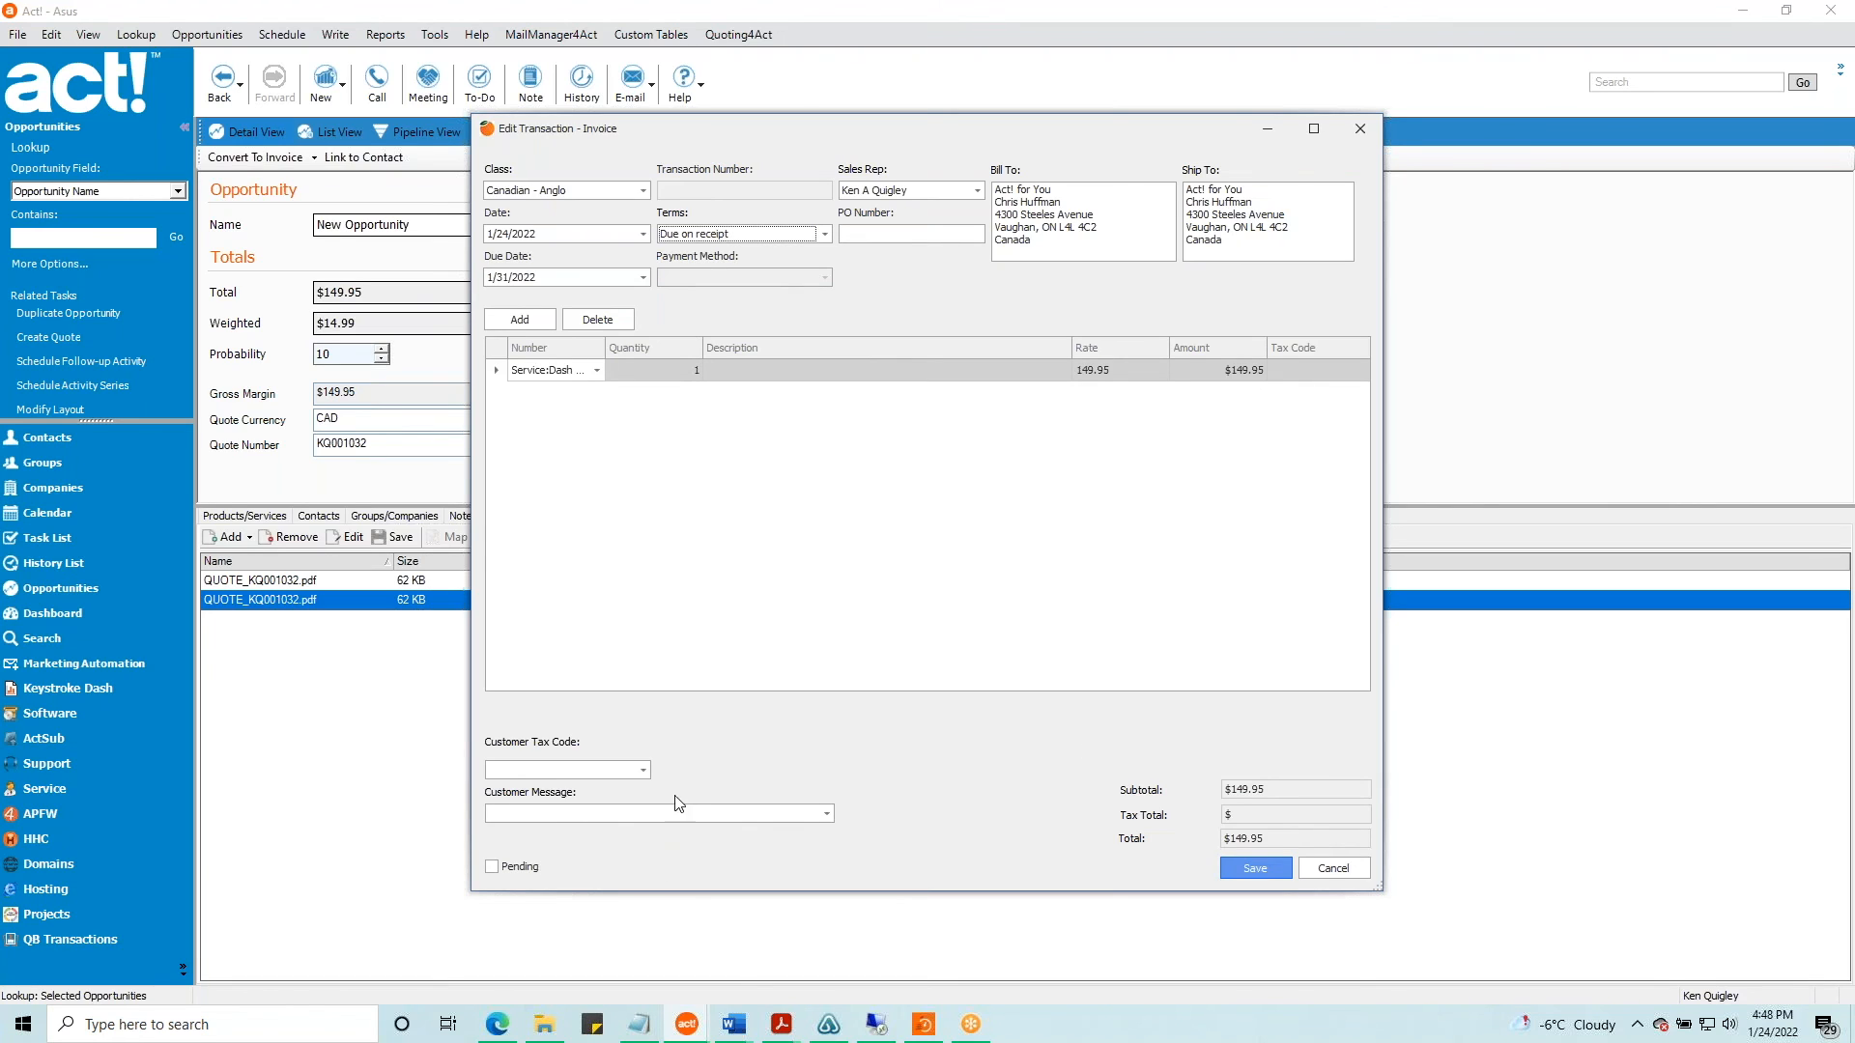
pyautogui.click(644, 771)
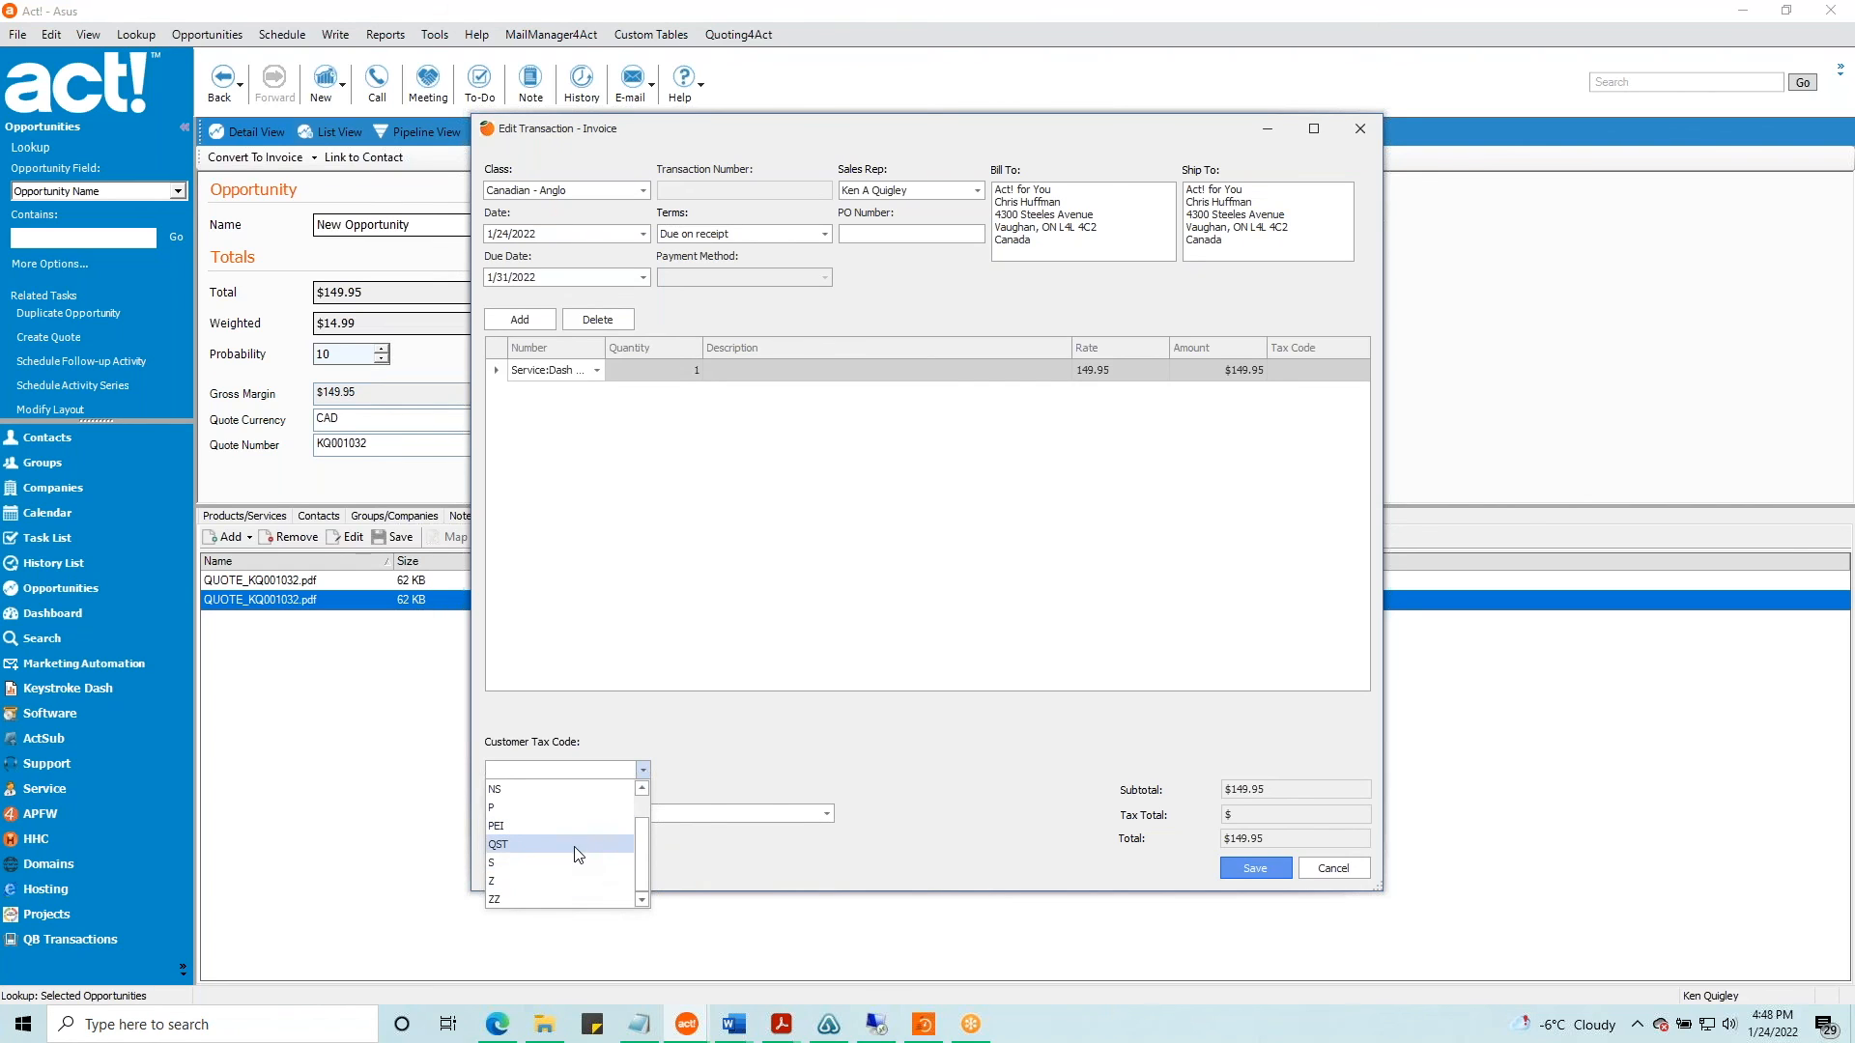
pyautogui.scroll(1, 577, 813)
pyautogui.click(578, 808)
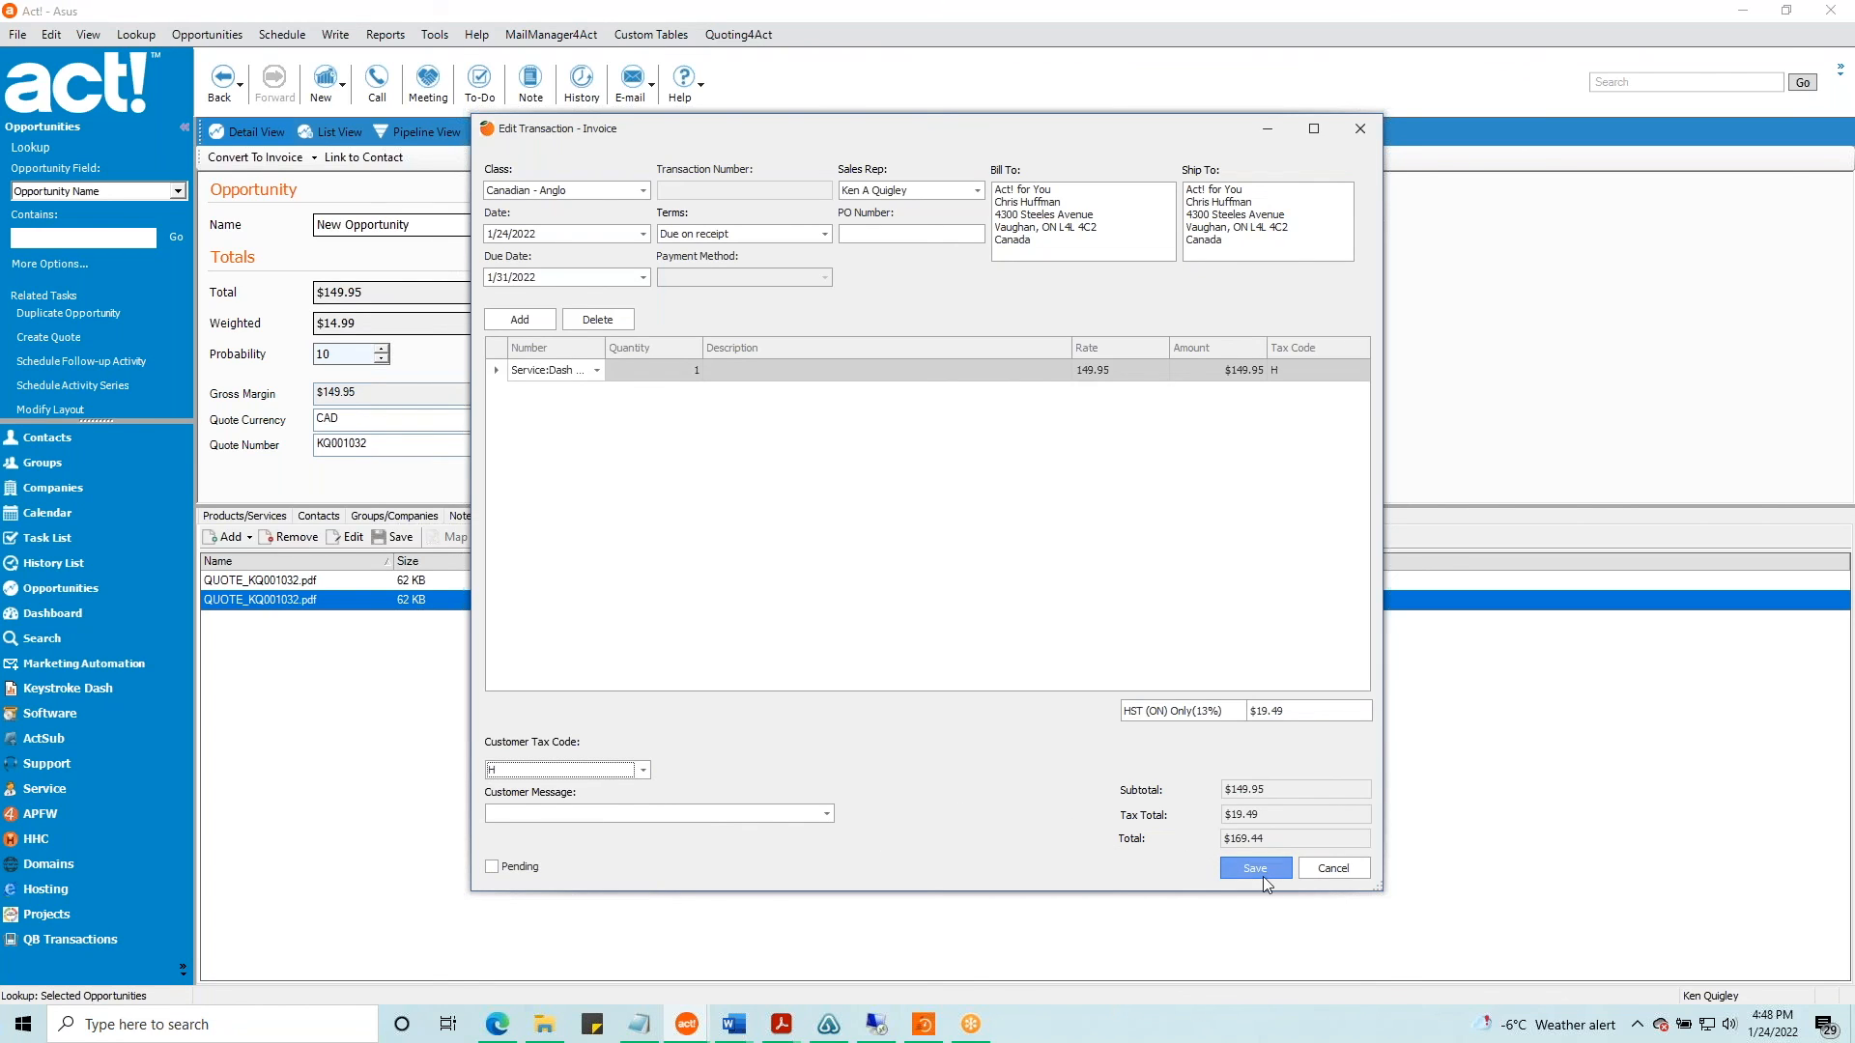
# Mark the invoice as pending, save it and close the creation message
pyautogui.click(504, 867)
pyautogui.click(1255, 869)
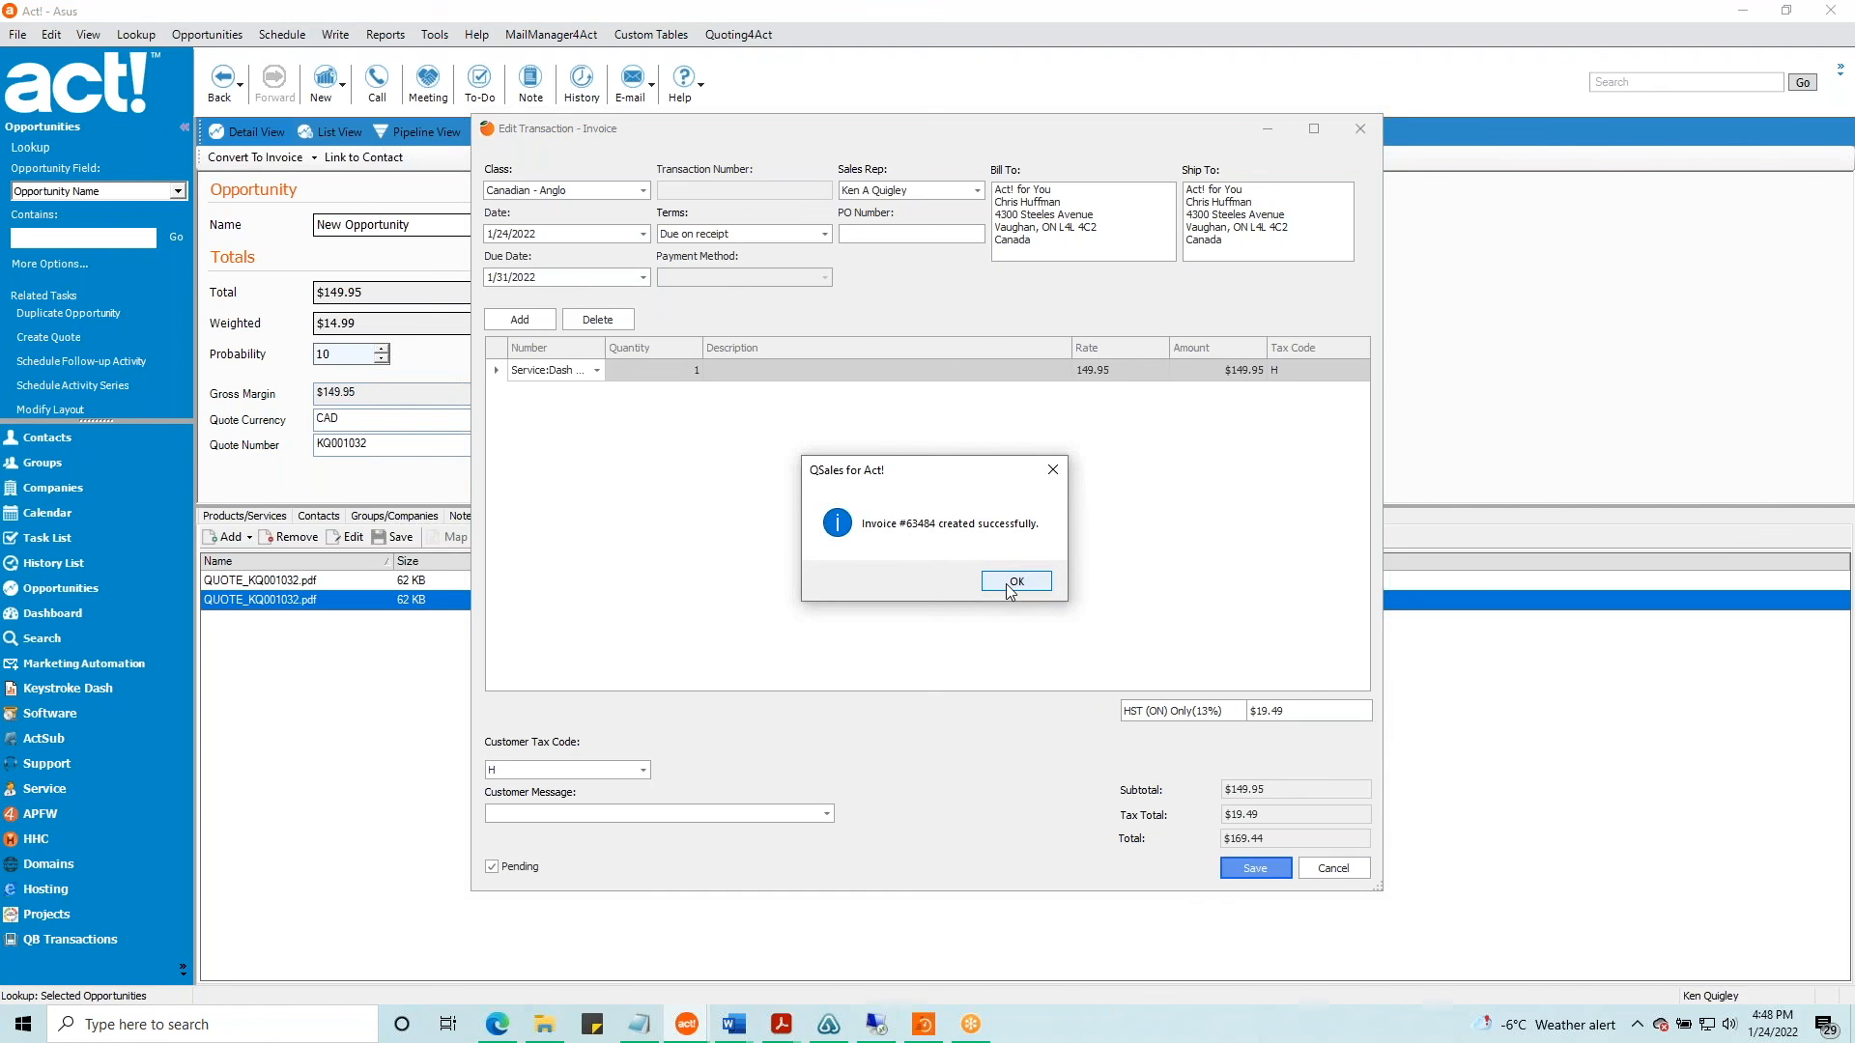
pyautogui.click(1010, 583)
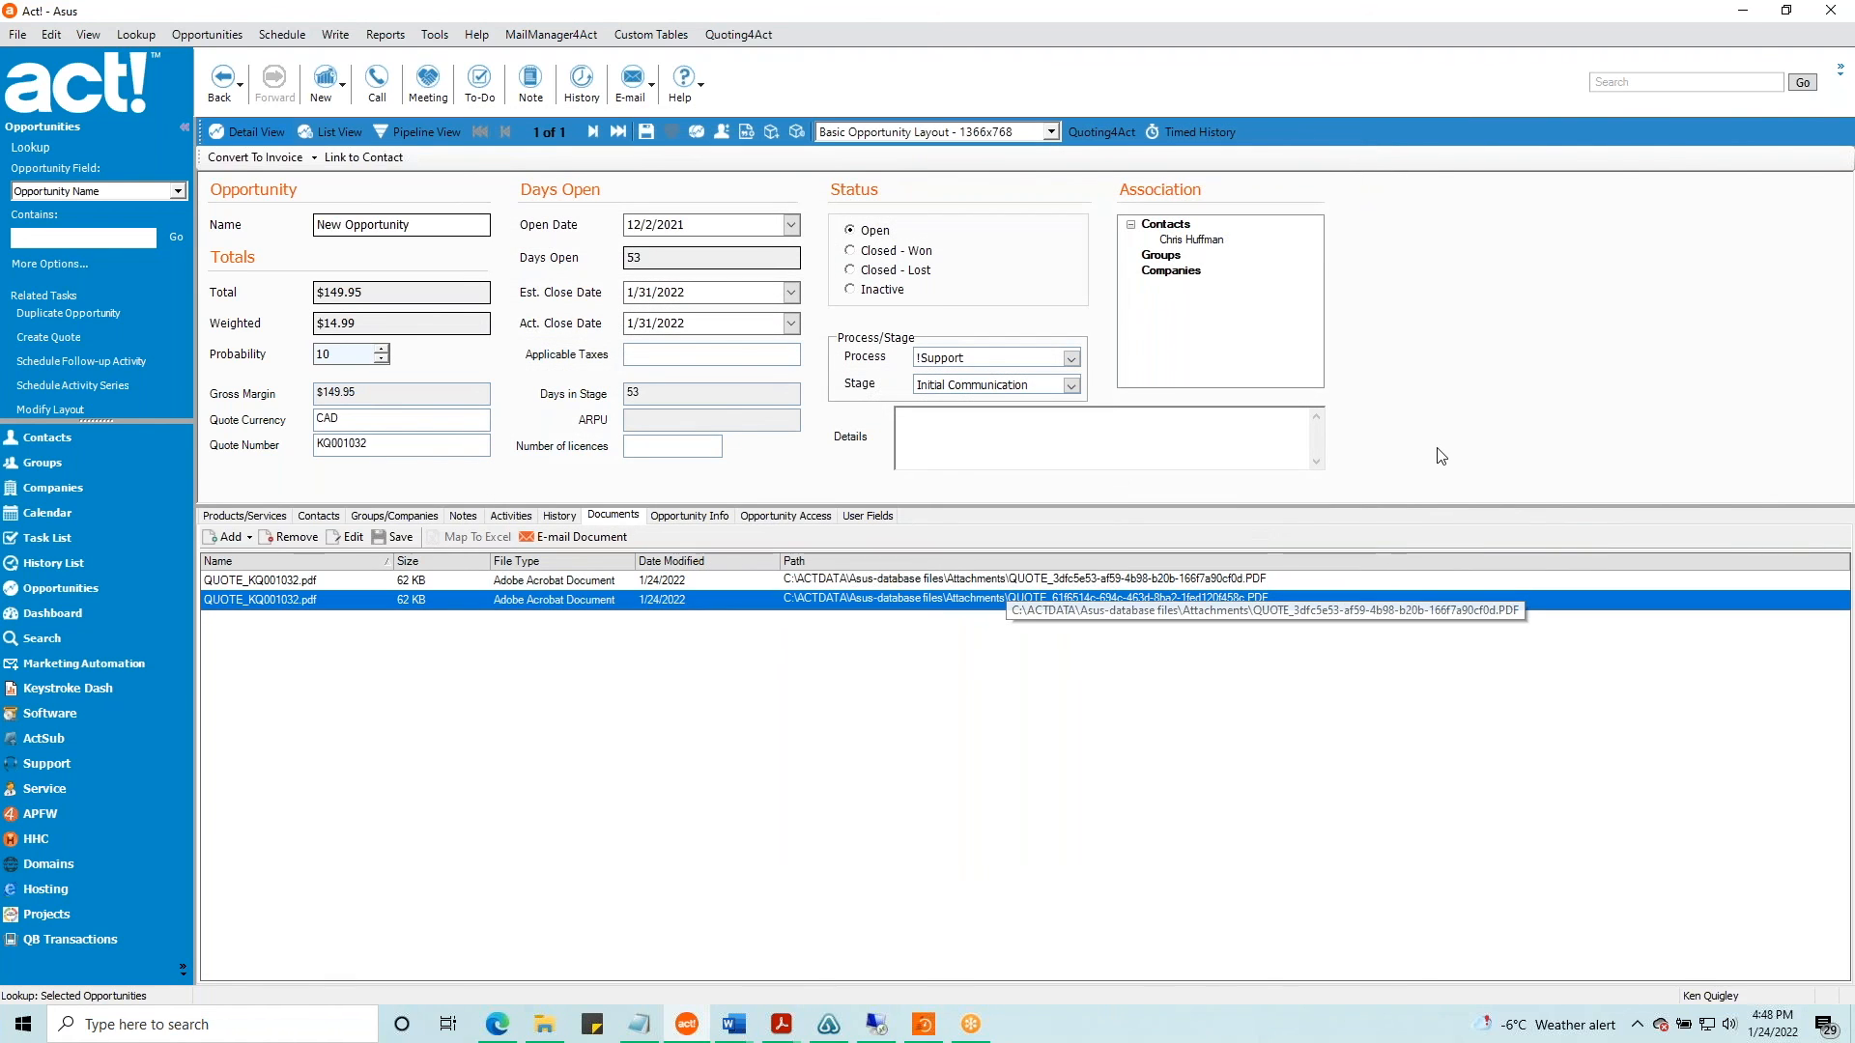